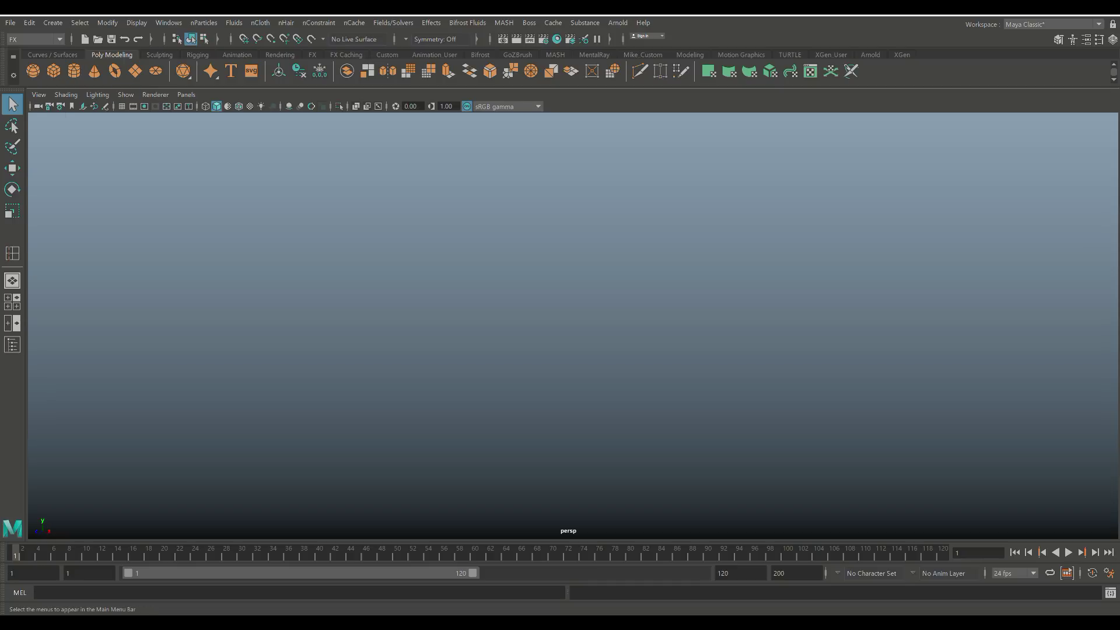
{"action": "left_click", "coordinate": [34, 39]}
{"action": "left_click", "coordinate": [34, 53]}
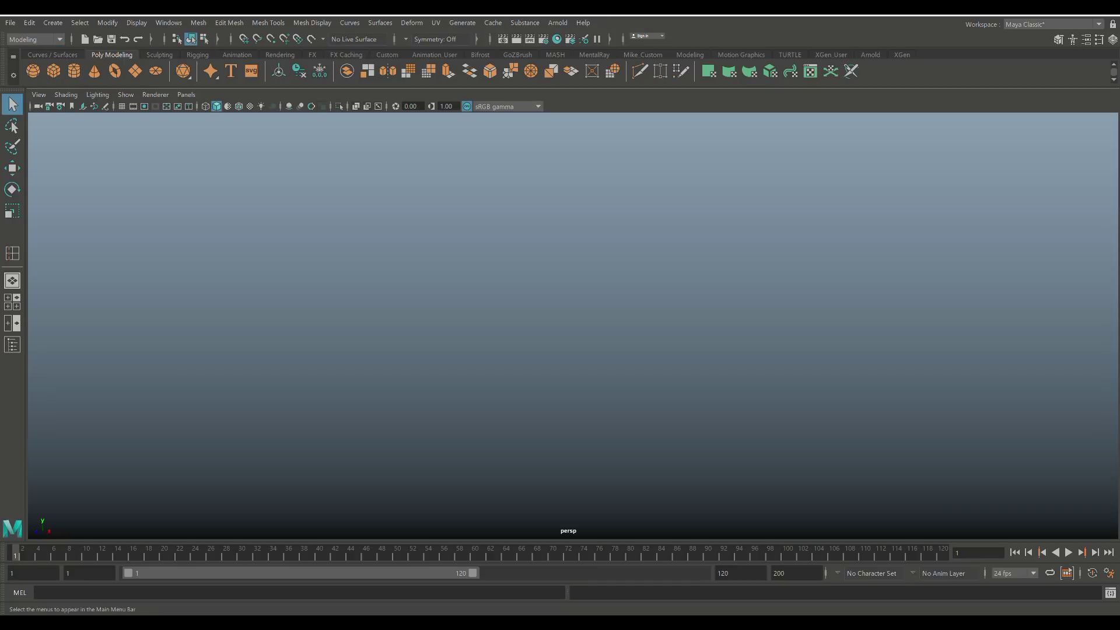
{"action": "left_click", "coordinate": [34, 39]}
{"action": "left_click", "coordinate": [22, 88]}
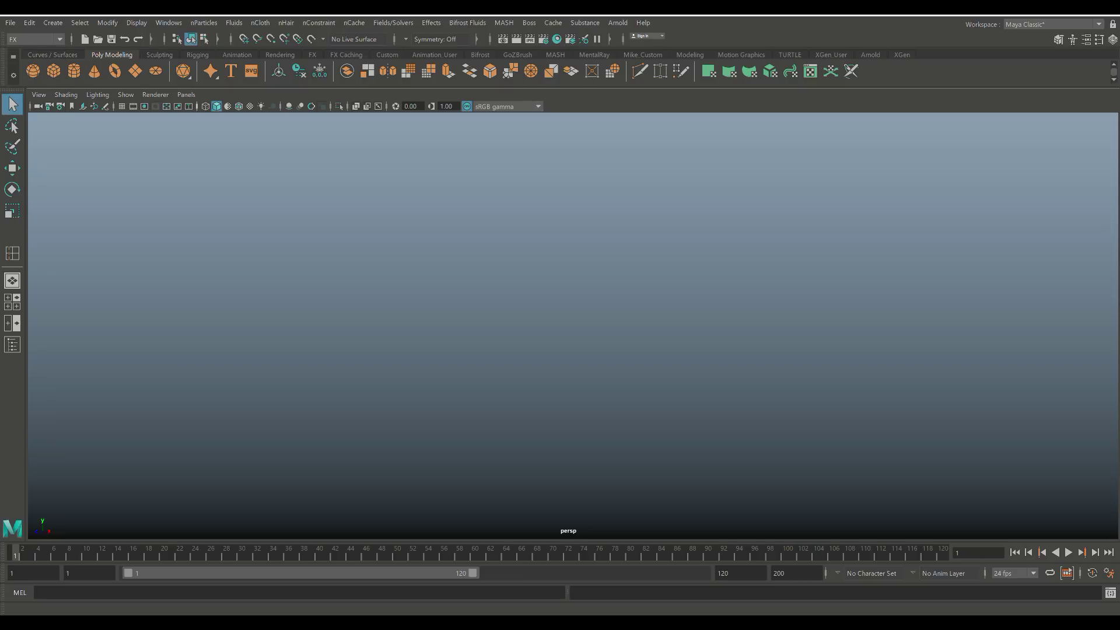
- Create a 3D fluid container in the empty scene
{"action": "left_click", "coordinate": [234, 23]}
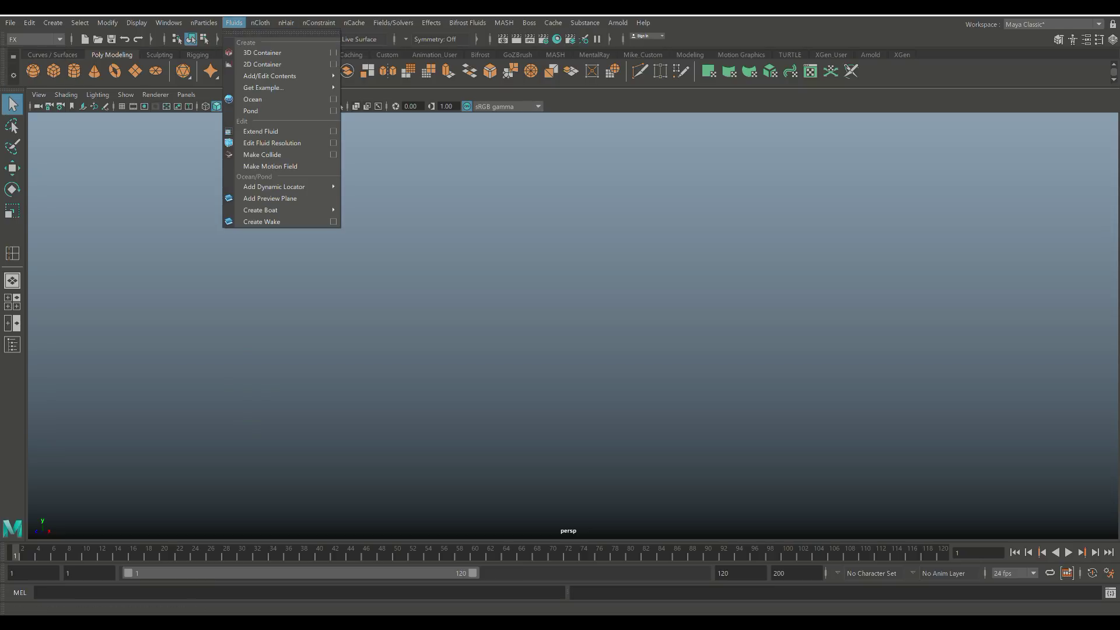
{"action": "left_click", "coordinate": [262, 52]}
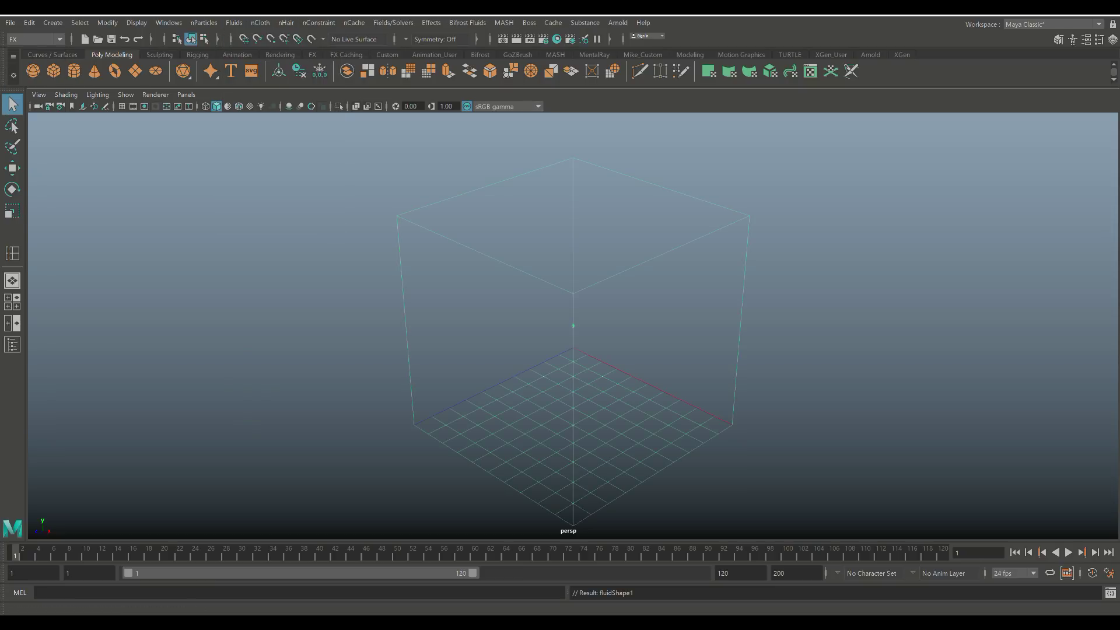
- Scale the fluid container uniformly to about 1.1, then stretch it along Y to a scale of about 1.6
{"action": "left_click_drag", "start_coordinate": [573, 327], "coordinate": [613, 332], "text": "alt"}
{"action": "left_click_drag", "start_coordinate": [764, 239], "coordinate": [764, 239]}
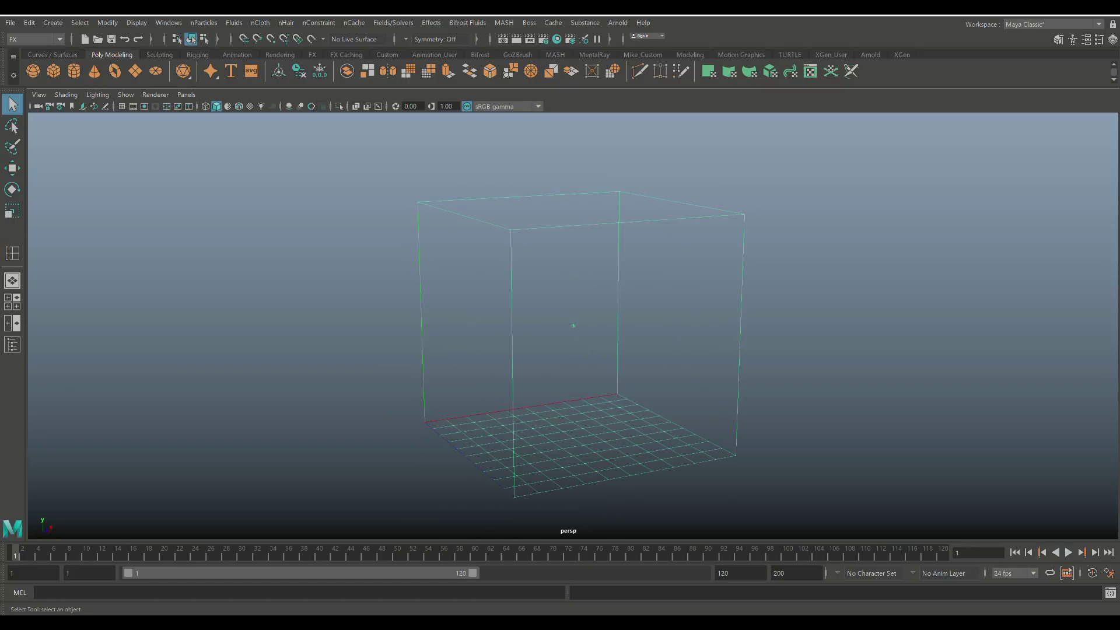
{"action": "scroll", "coordinate": [573, 325], "scroll_direction": "down", "scroll_amount": 2}
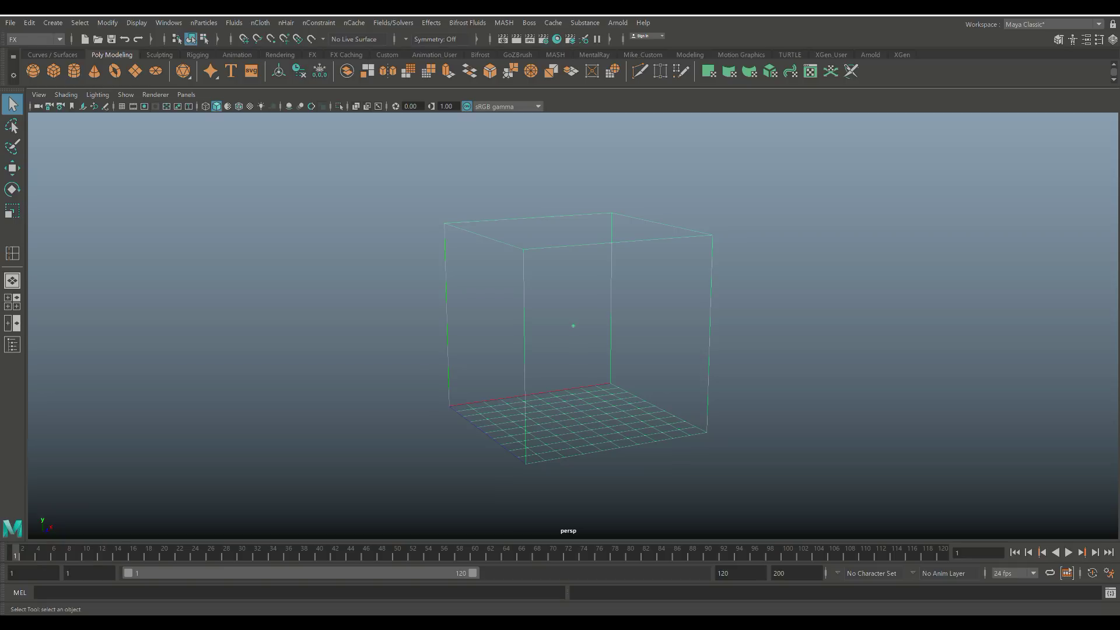
{"action": "left_click_drag", "start_coordinate": [573, 326], "coordinate": [541, 319], "text": "alt"}
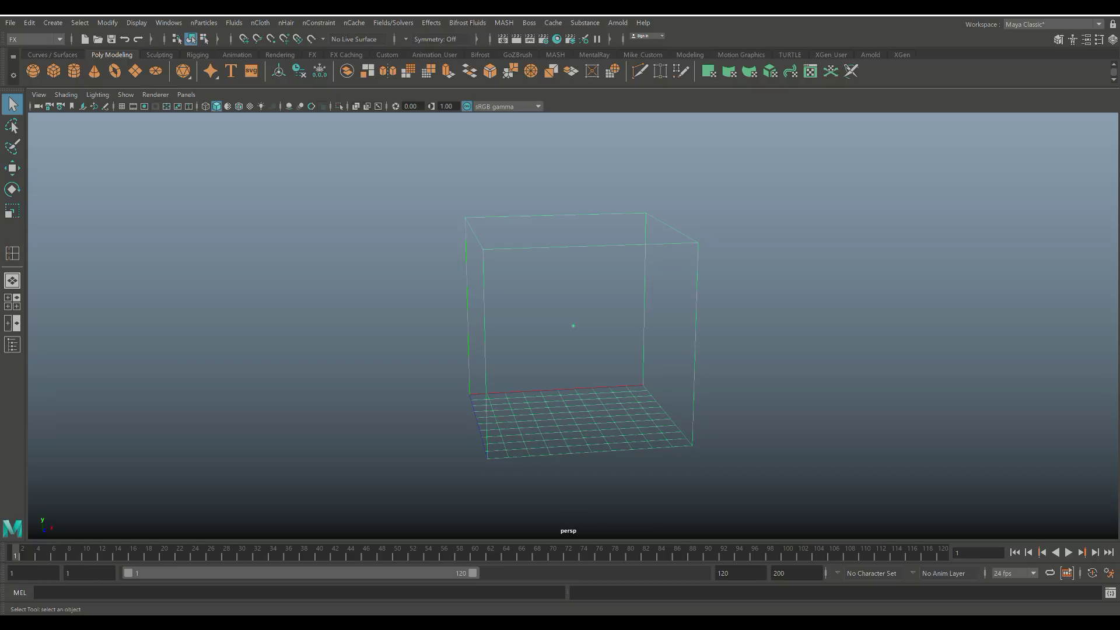
{"action": "key", "text": "r"}
{"action": "mouse_move", "coordinate": [574, 326]}
{"action": "left_mouse_down"}
{"action": "mouse_move", "coordinate": [694, 325]}
{"action": "mouse_move", "coordinate": [586, 325]}
{"action": "left_mouse_up"}
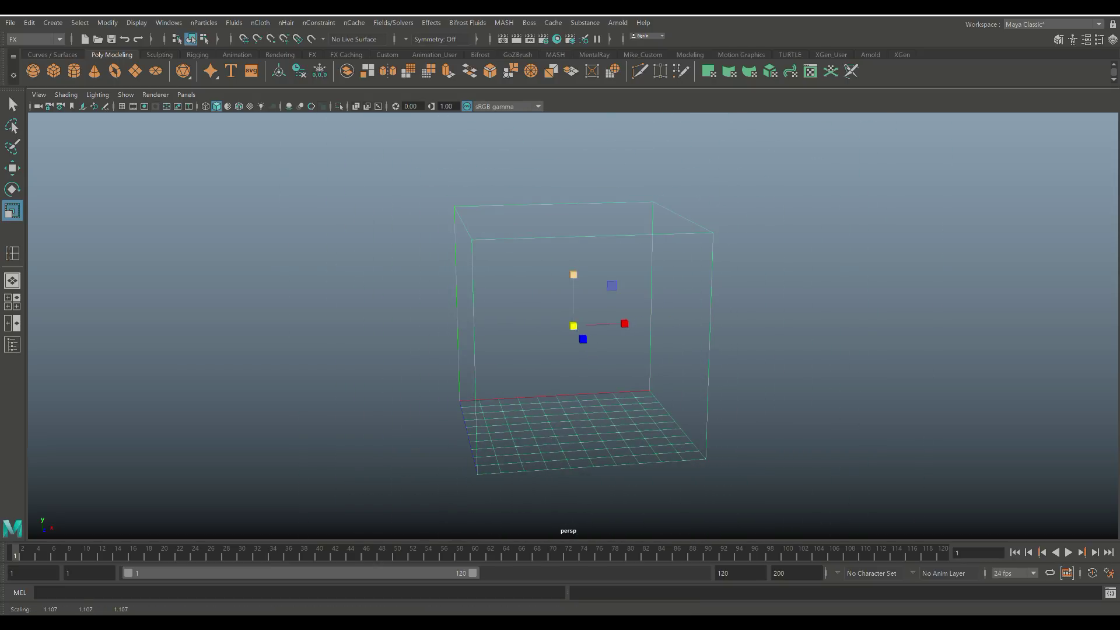
{"action": "left_click_drag", "start_coordinate": [573, 274], "coordinate": [573, 251]}
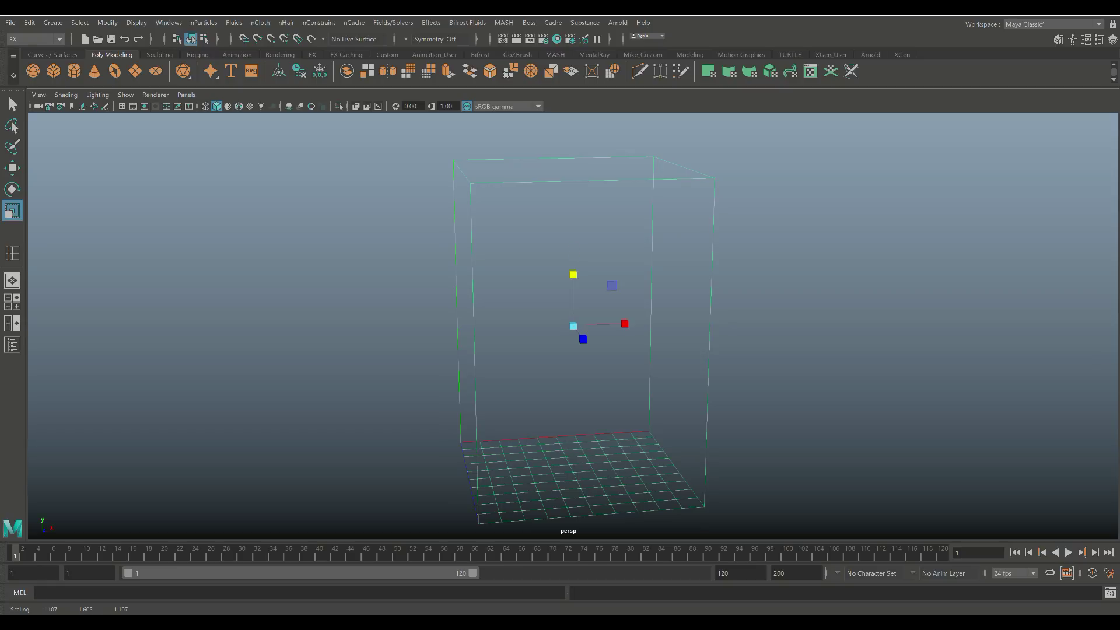
- Show the fluid container's shape attributes for editing
{"action": "right_click", "coordinate": [704, 180]}
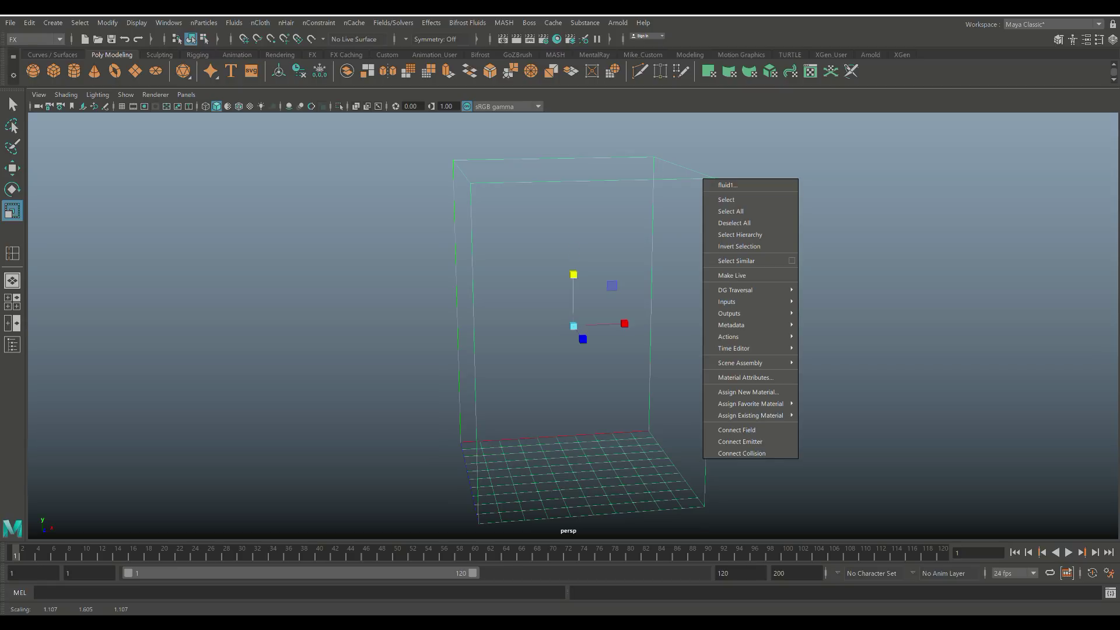
{"action": "key", "text": "Escape"}
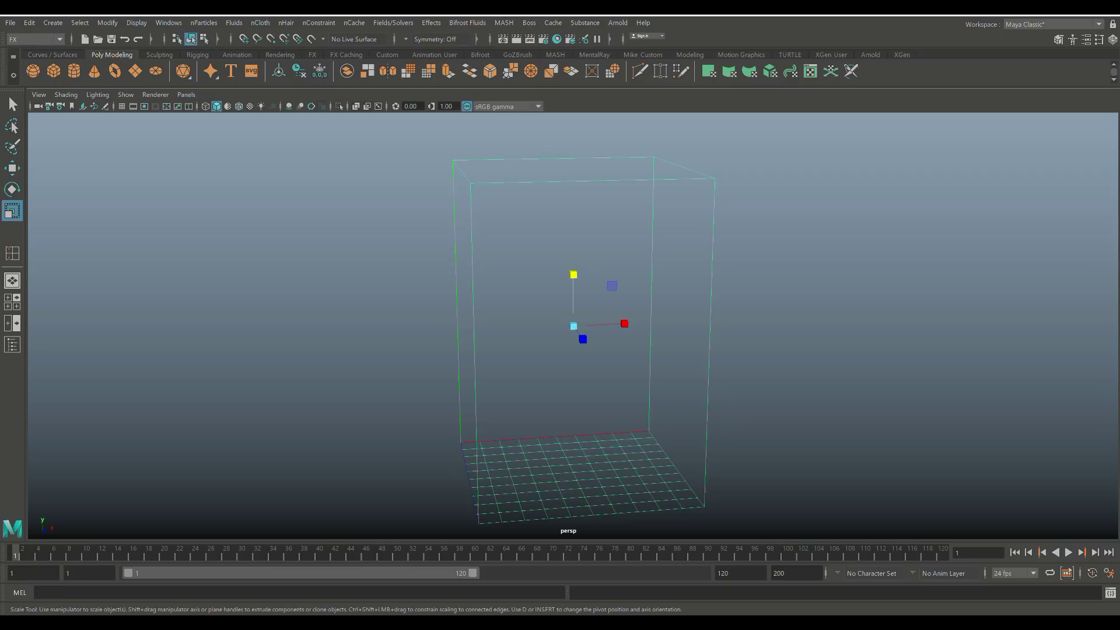
{"action": "key", "text": "ctrl+a"}
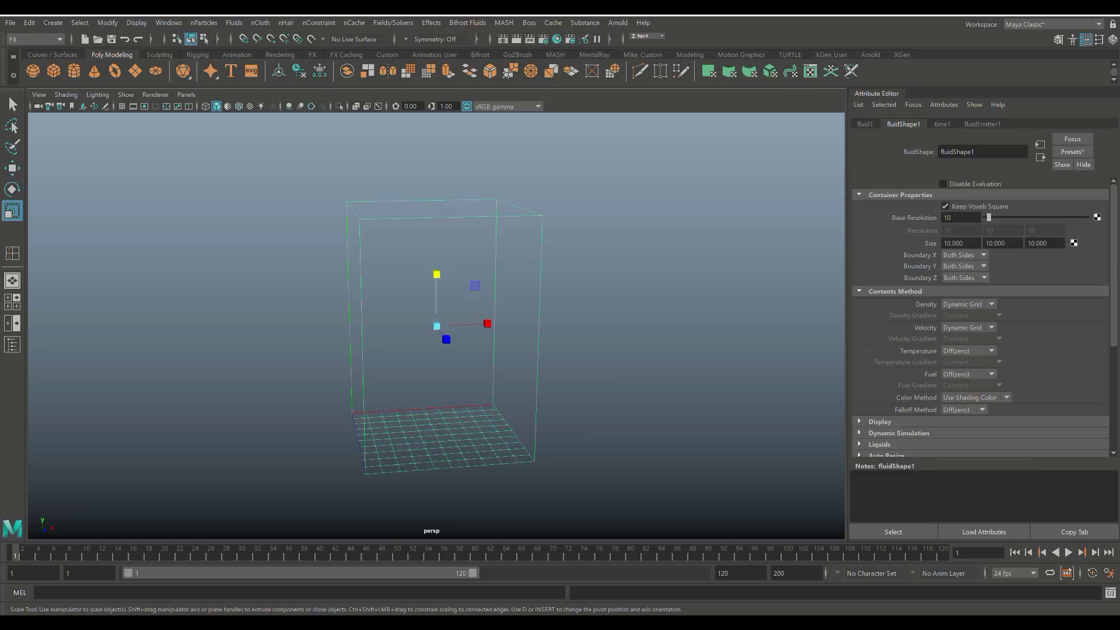
- Try a Y size of 50 for the fluid container, then set it back to 10
{"action": "double_click", "coordinate": [995, 243]}
{"action": "type", "text": "50"}
{"action": "key", "text": "Return"}
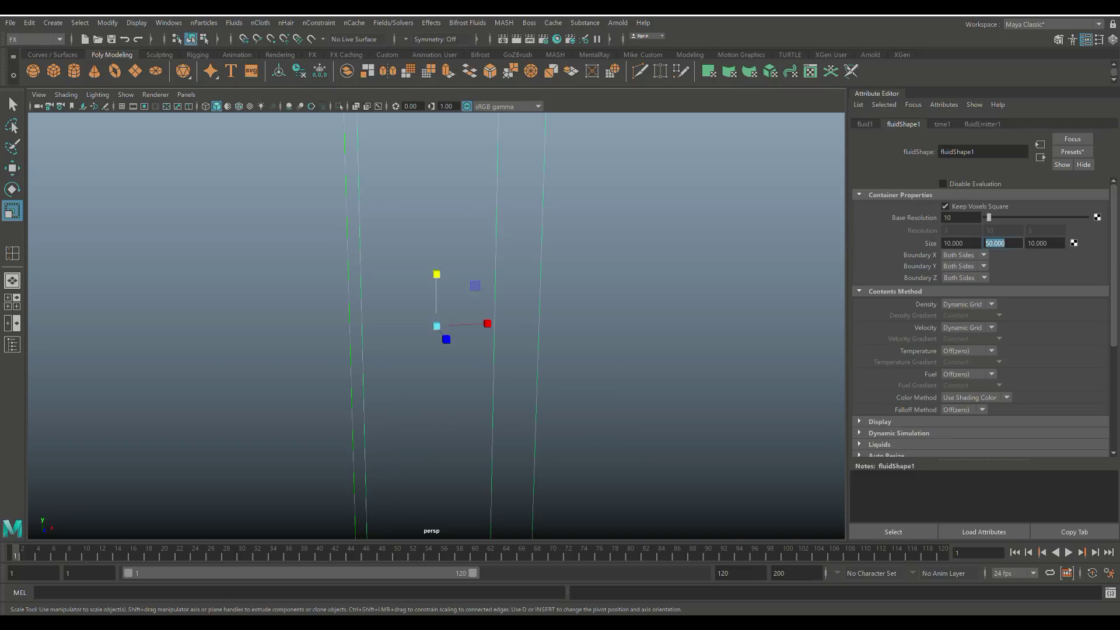
{"action": "type", "text": "10"}
{"action": "key", "text": "Return"}
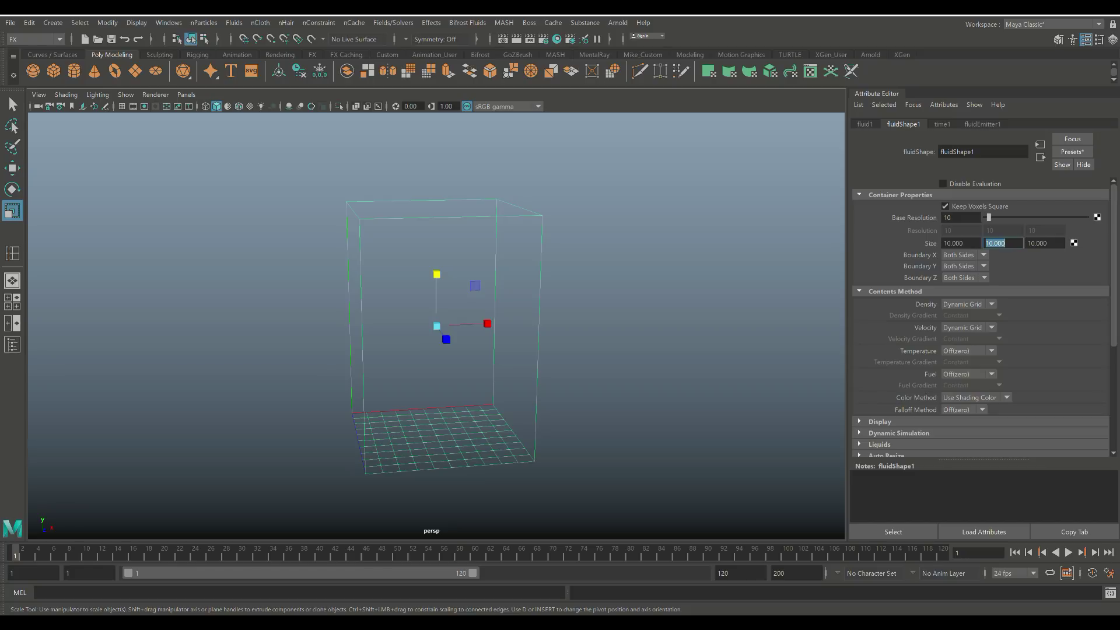
- Stretch the container taller along Y and, in the side view, raise it about 11 units so its base rests on the grid origin line
{"action": "left_click_drag", "start_coordinate": [436, 274], "coordinate": [436, 255]}
{"action": "left_click_drag", "start_coordinate": [374, 338], "coordinate": [487, 323], "text": "alt"}
{"action": "key", "text": "space"}
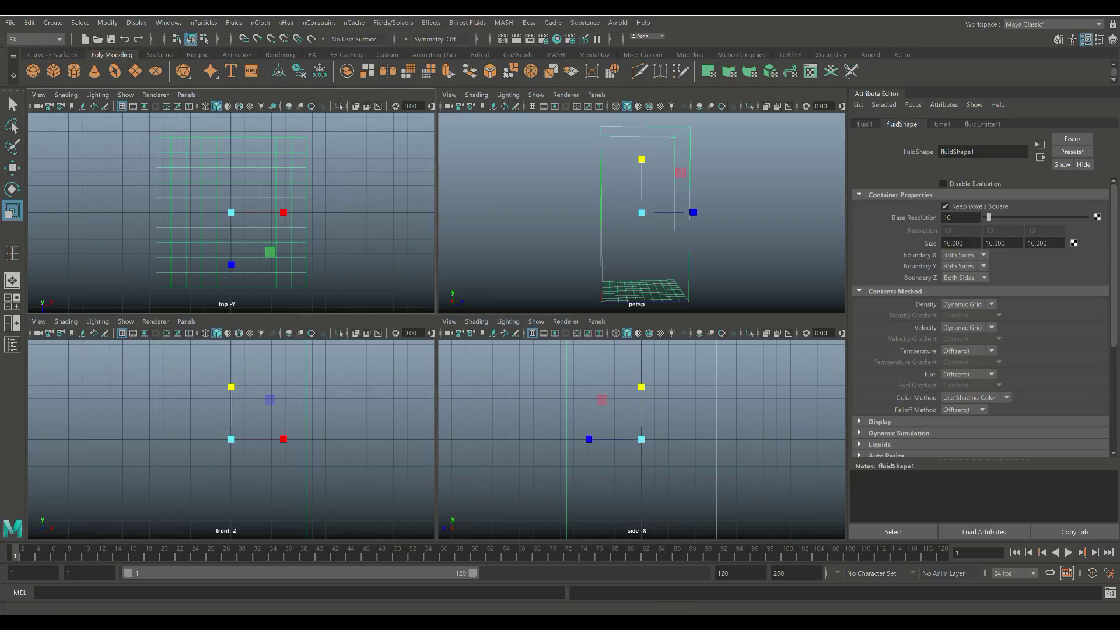
{"action": "key", "text": "space"}
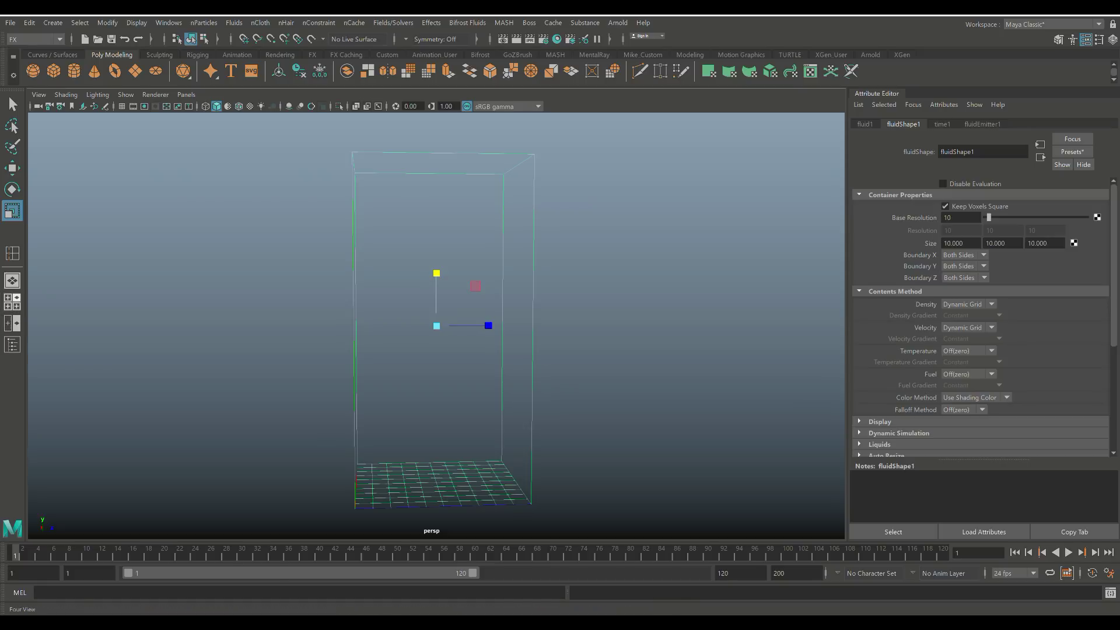
{"action": "key", "text": "space"}
{"action": "key", "text": "space"}
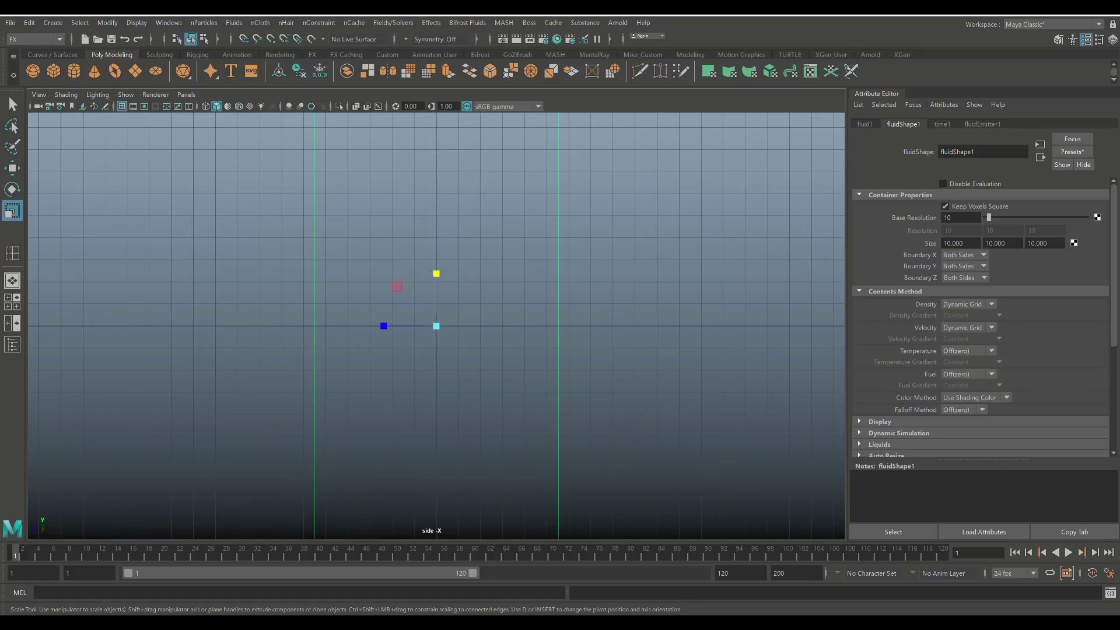
{"action": "scroll", "coordinate": [437, 326], "scroll_direction": "down", "scroll_amount": 2}
{"action": "key", "text": "w"}
{"action": "left_click_drag", "start_coordinate": [437, 267], "coordinate": [435, 156]}
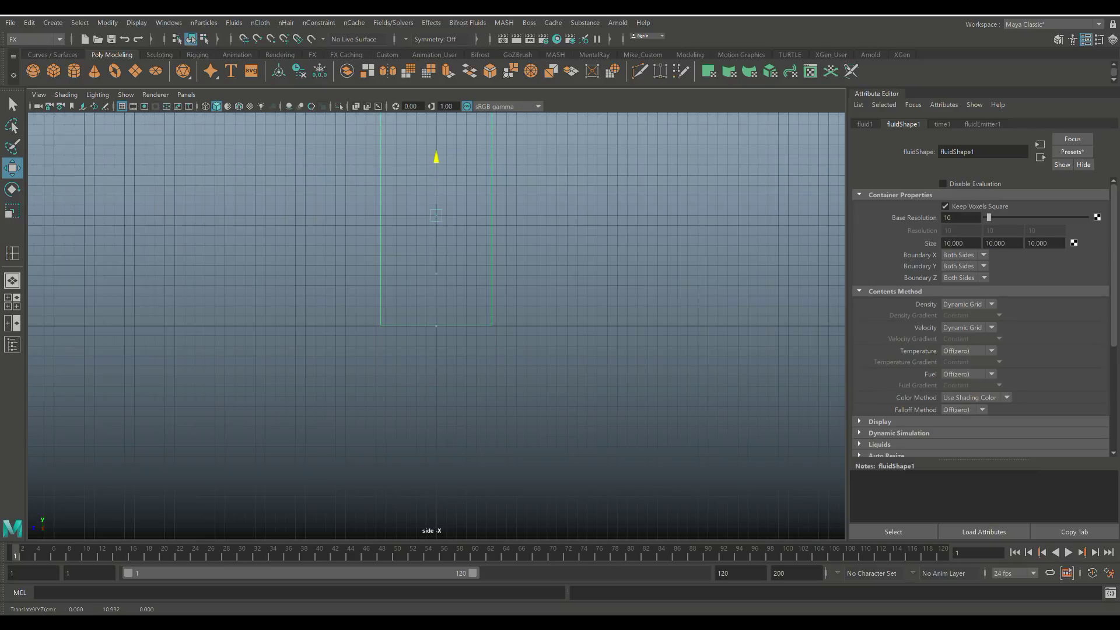
- In the perspective view, move the fluid emitter down to about -4.8 in Y, near the container's floor
{"action": "left_click", "coordinate": [12, 302]}
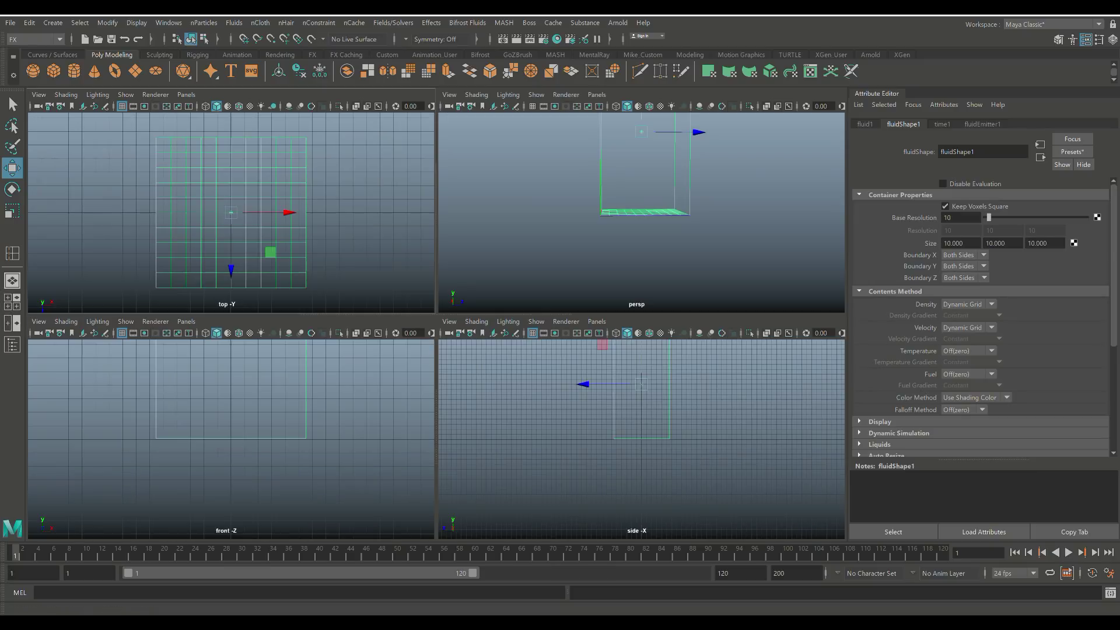
{"action": "key", "text": "space"}
{"action": "middle_click_drag", "start_coordinate": [618, 227], "coordinate": [629, 315], "text": "alt"}
{"action": "left_click", "coordinate": [629, 316]}
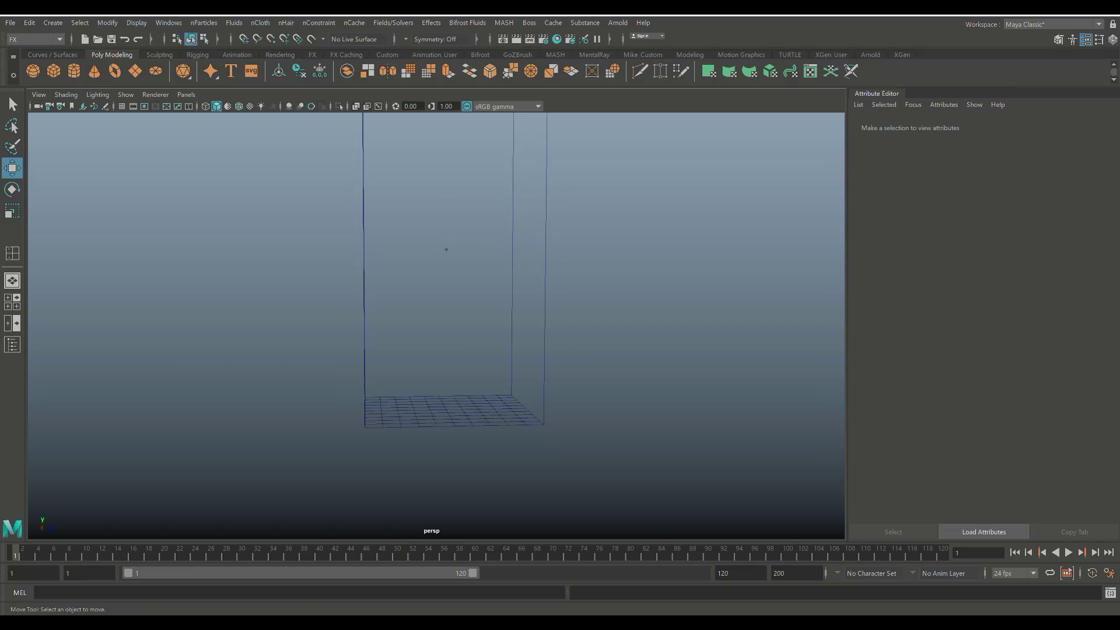
{"action": "left_click", "coordinate": [446, 249]}
{"action": "left_click_drag", "start_coordinate": [447, 217], "coordinate": [470, 392]}
{"action": "scroll", "coordinate": [470, 392], "scroll_direction": "down", "scroll_amount": 4}
{"action": "middle_click_drag", "start_coordinate": [470, 392], "coordinate": [456, 442], "text": "alt"}
- Set the end of the playback range to frame 350
{"action": "double_click", "coordinate": [727, 573]}
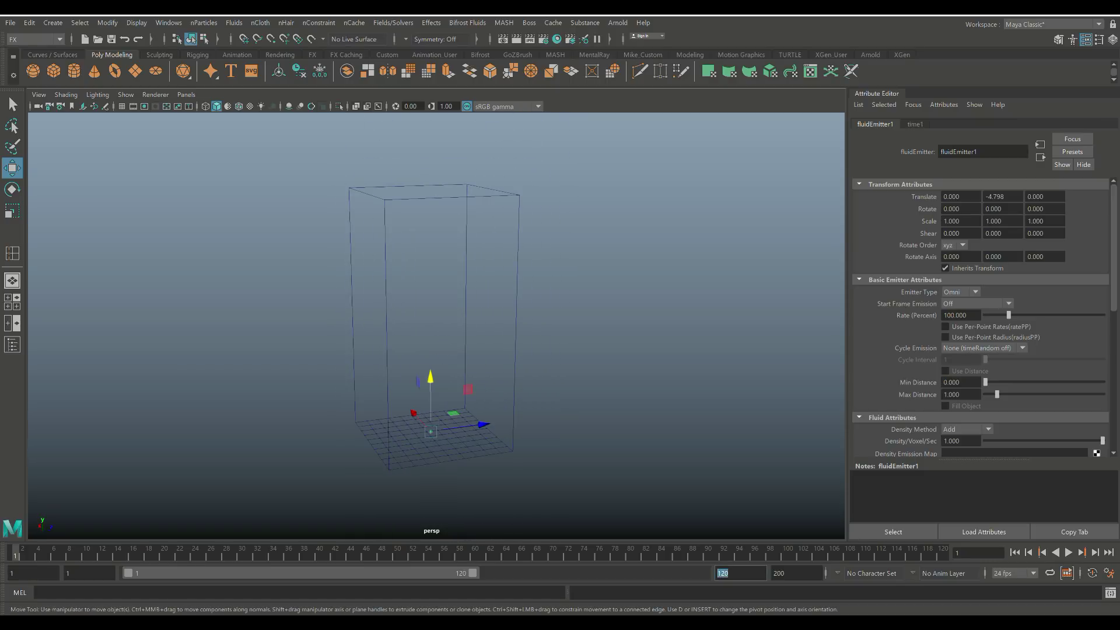
{"action": "type", "text": "35"}
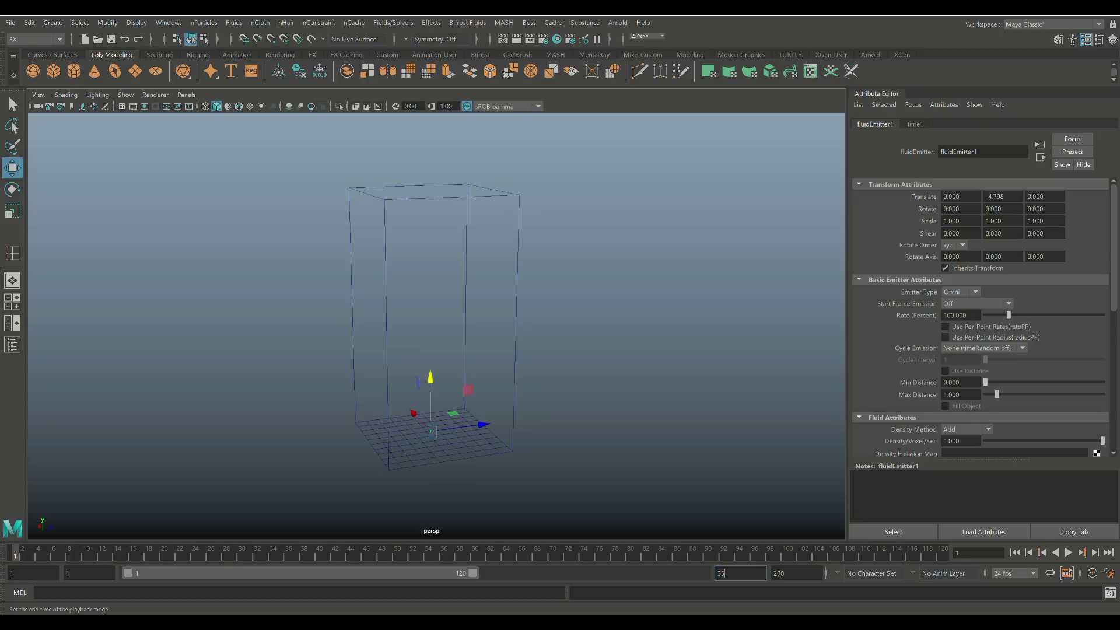
{"action": "type", "text": "0"}
{"action": "key", "text": "Tab"}
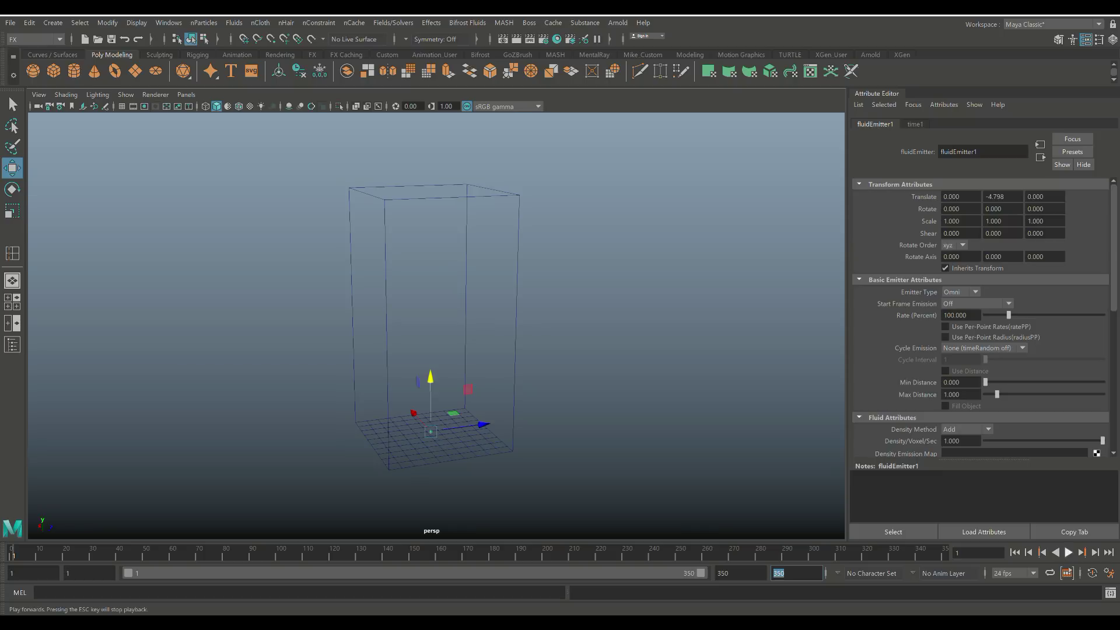
- Play the fluid simulation to preview the emission, stop it and return to the first frame
{"action": "left_click", "coordinate": [1069, 552]}
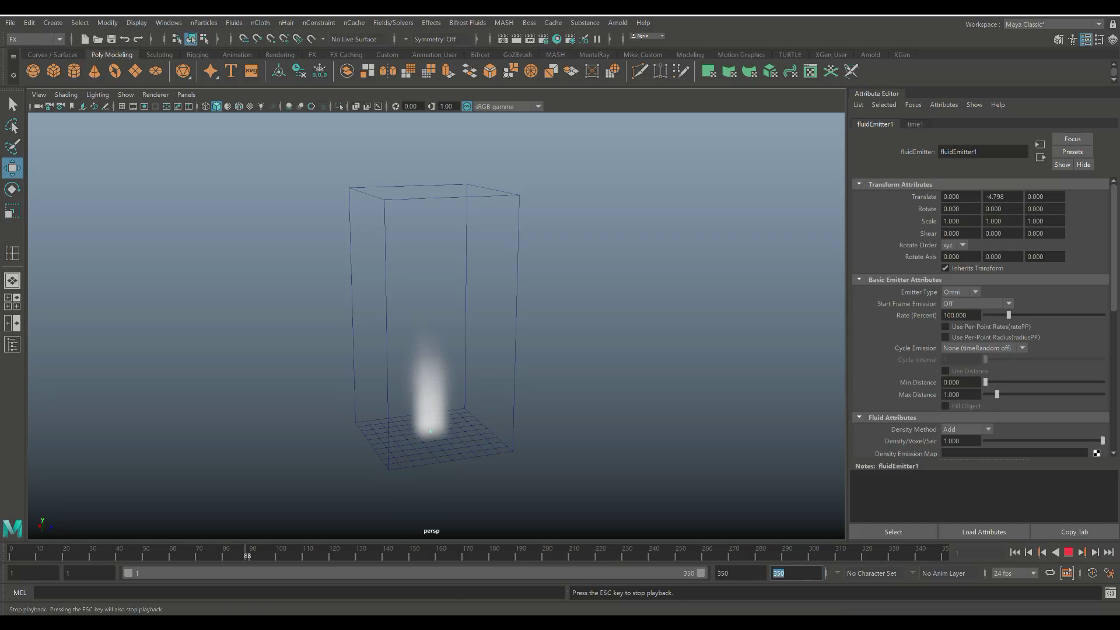
{"action": "left_click", "coordinate": [1068, 553]}
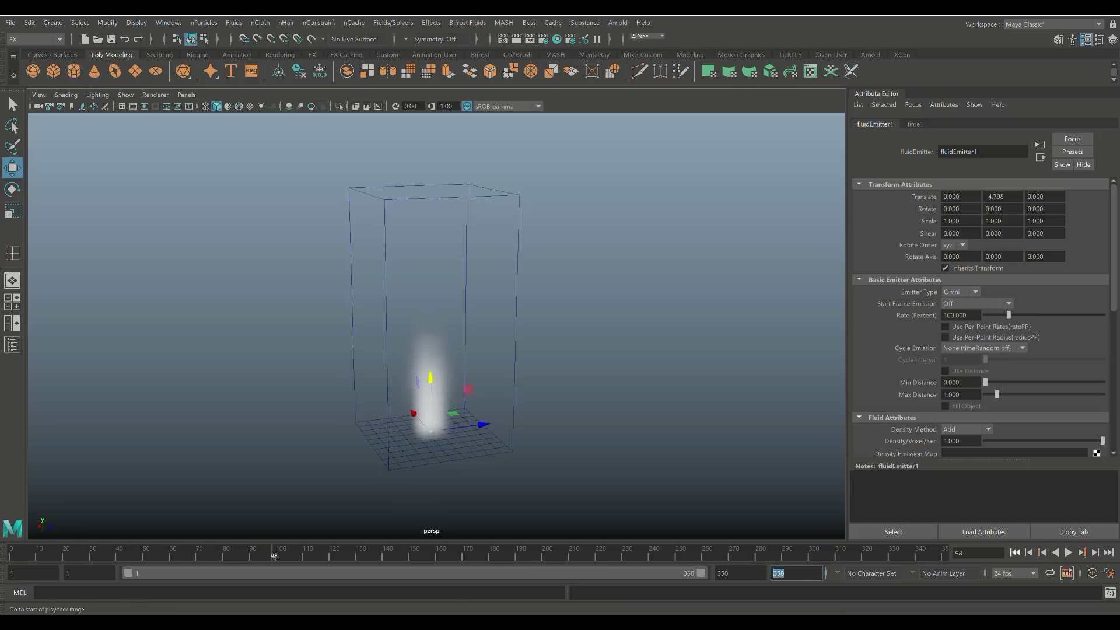
{"action": "left_click", "coordinate": [1014, 552]}
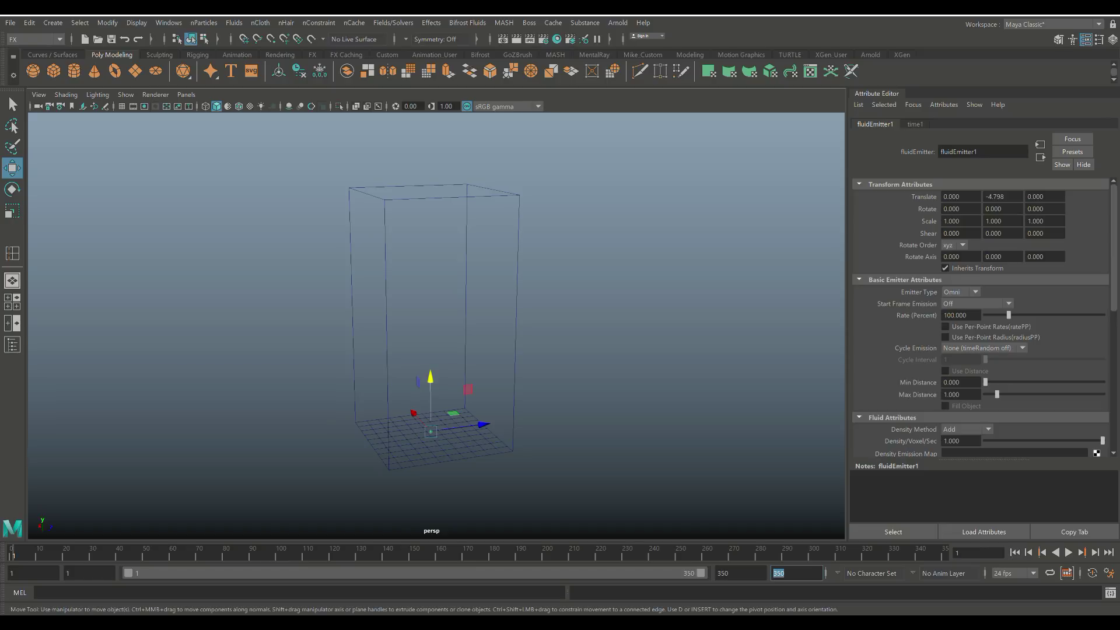
- Set the fluid container's base resolution to 50 and play the simulation to preview it
{"action": "left_click", "coordinate": [516, 350]}
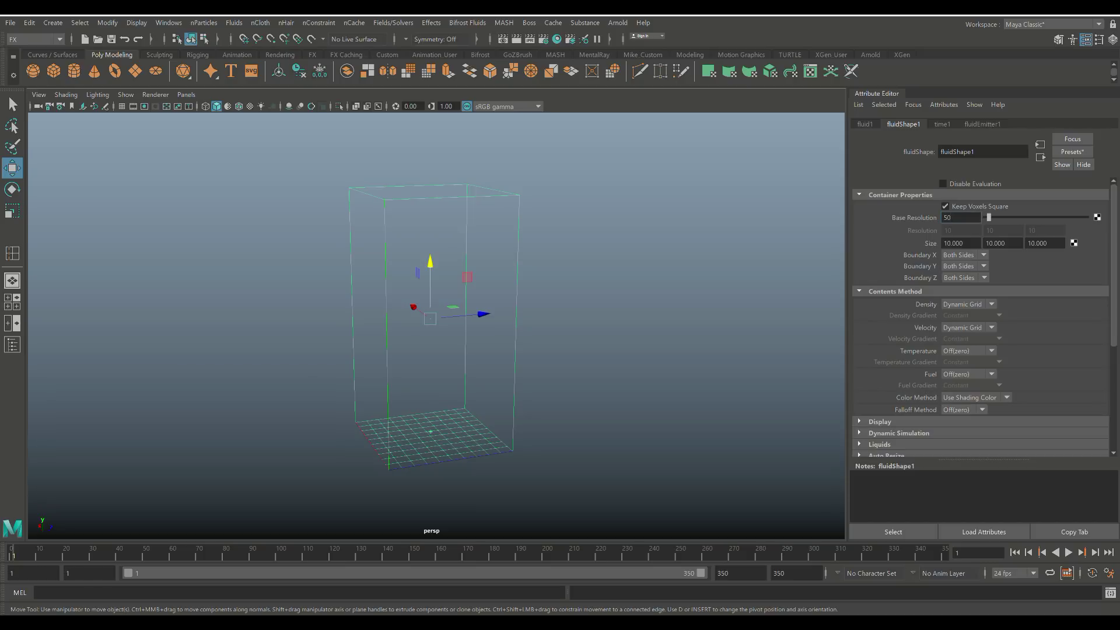
{"action": "key", "text": "Tab"}
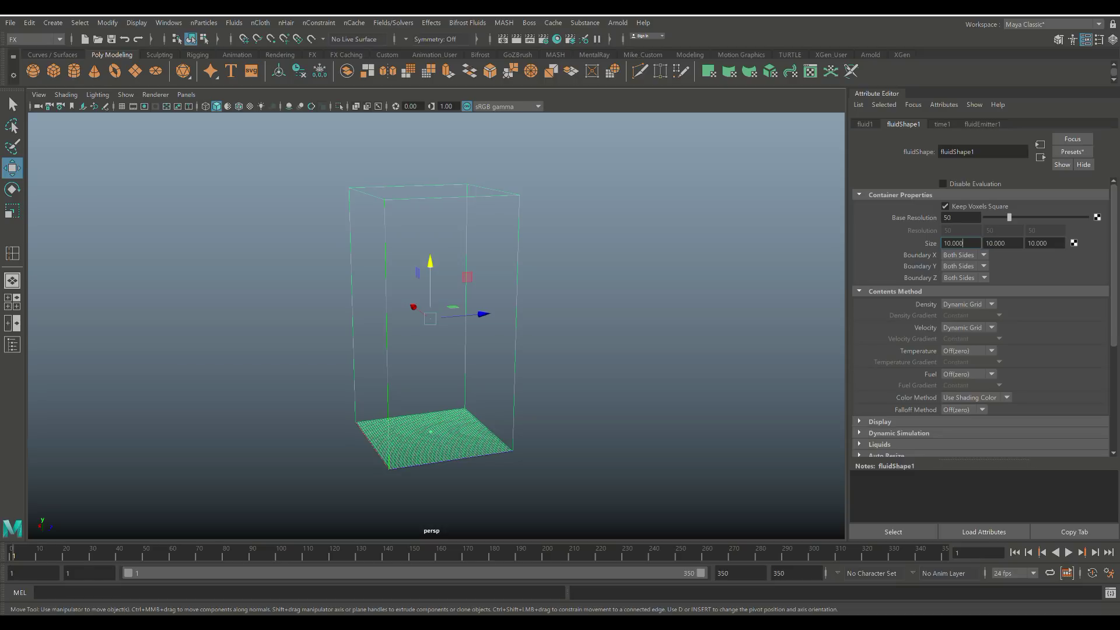
{"action": "key", "text": "alt+v"}
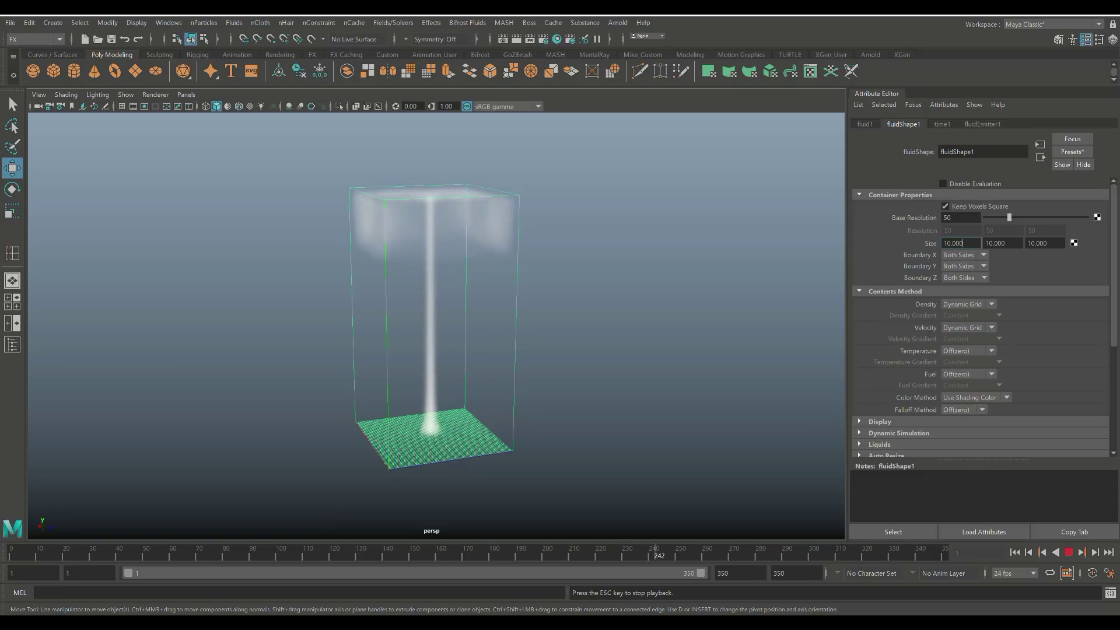
{"action": "key", "text": "Escape"}
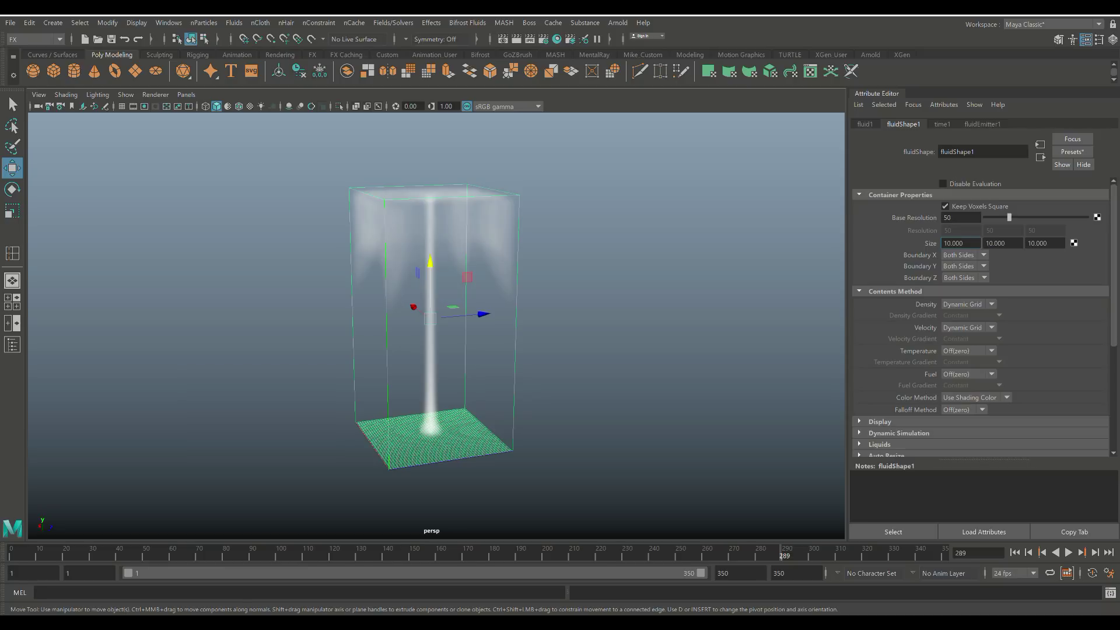
- Expand the container's Density settings within Contents Details and collapse the Velocity and Turbulence groups
{"action": "scroll", "coordinate": [980, 315], "scroll_direction": "down", "scroll_amount": 5}
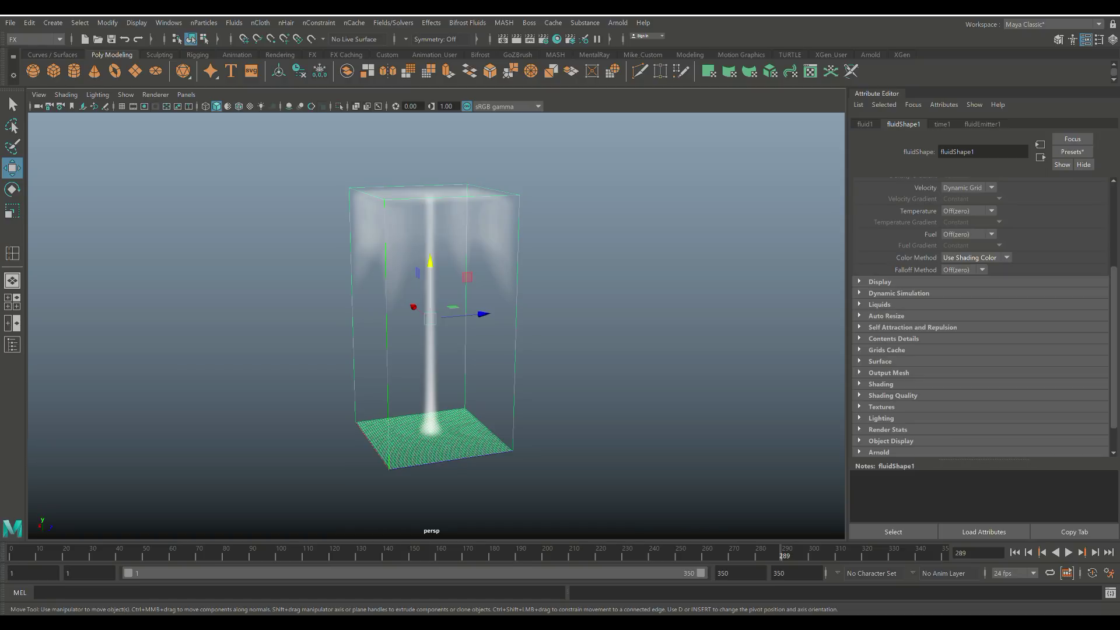
{"action": "left_click", "coordinate": [893, 339]}
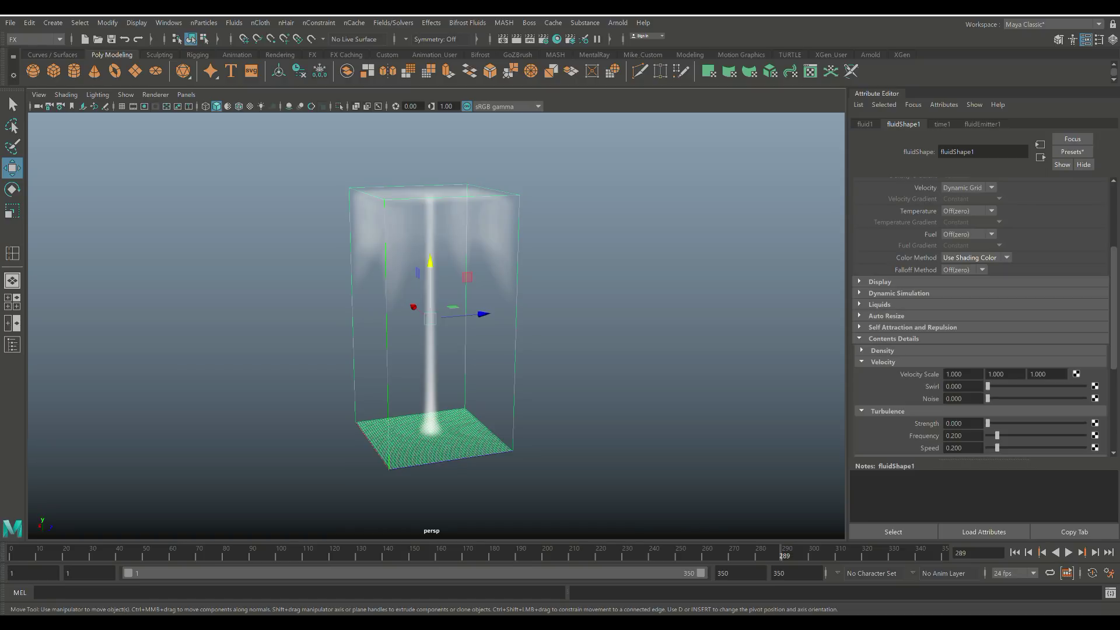
{"action": "left_click", "coordinate": [883, 362]}
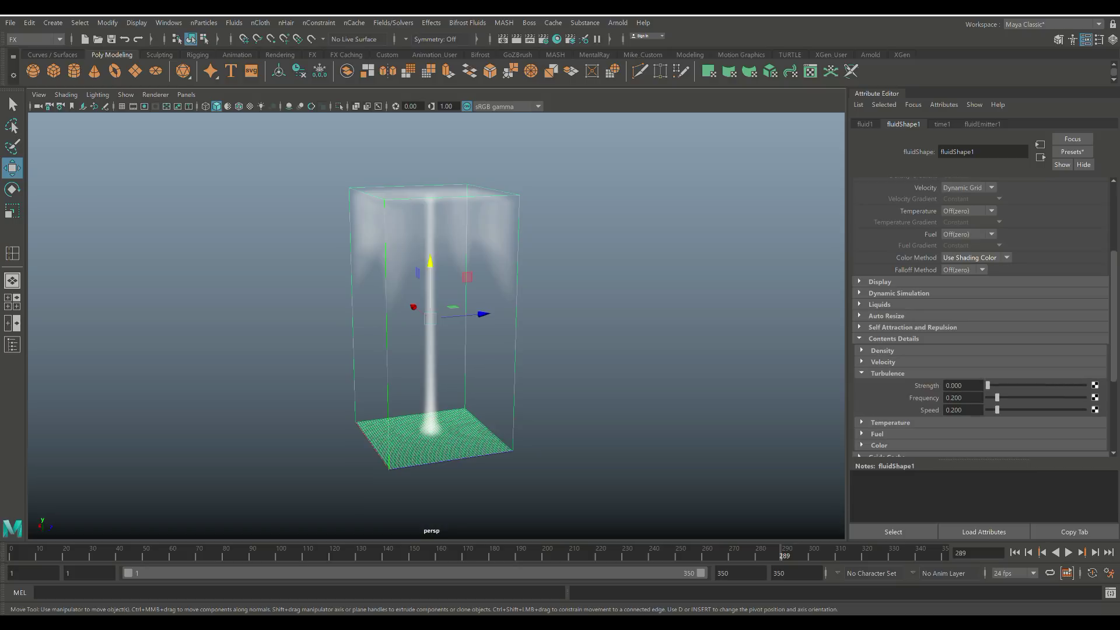
{"action": "left_click", "coordinate": [888, 373]}
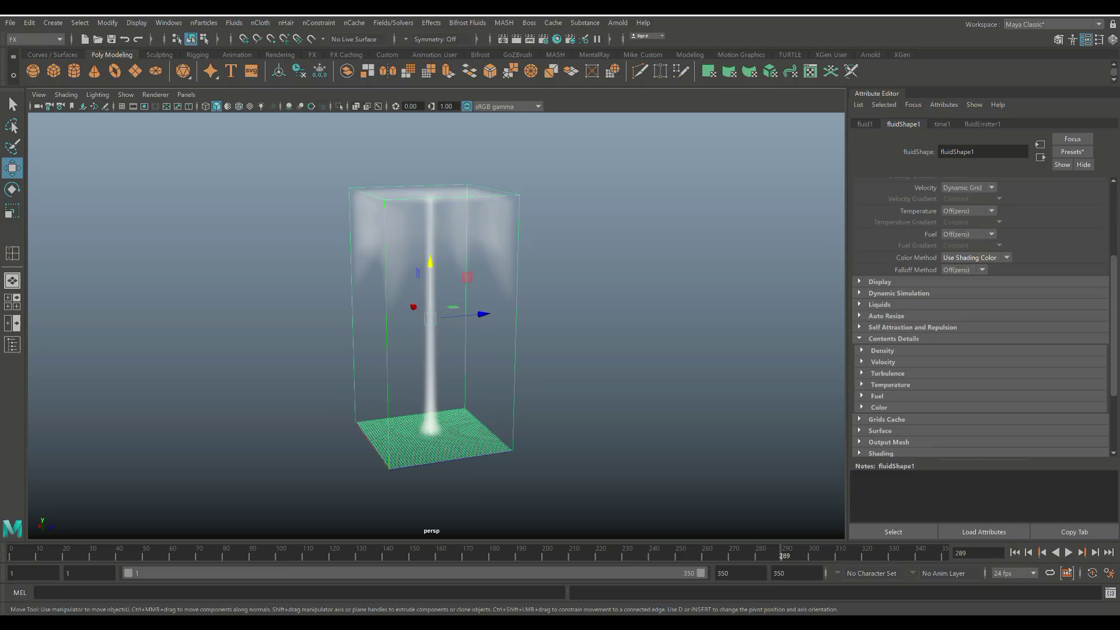
{"action": "left_click", "coordinate": [882, 350]}
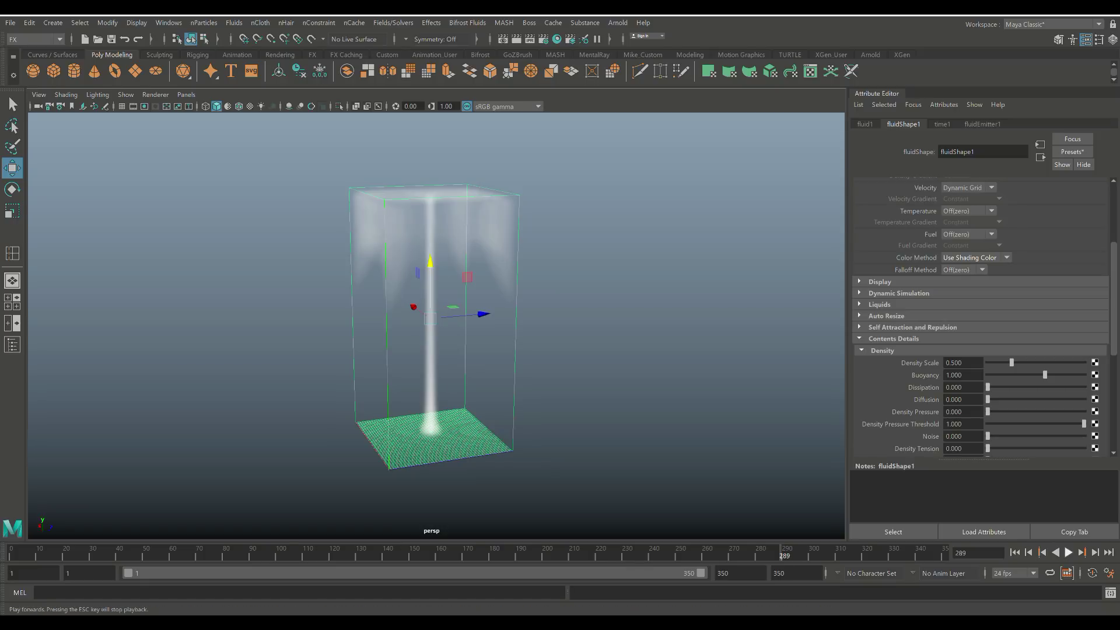
- Play the fluid simulation and try Density Scale values of 5 and 0.1 on the container
{"action": "left_click", "coordinate": [1068, 552]}
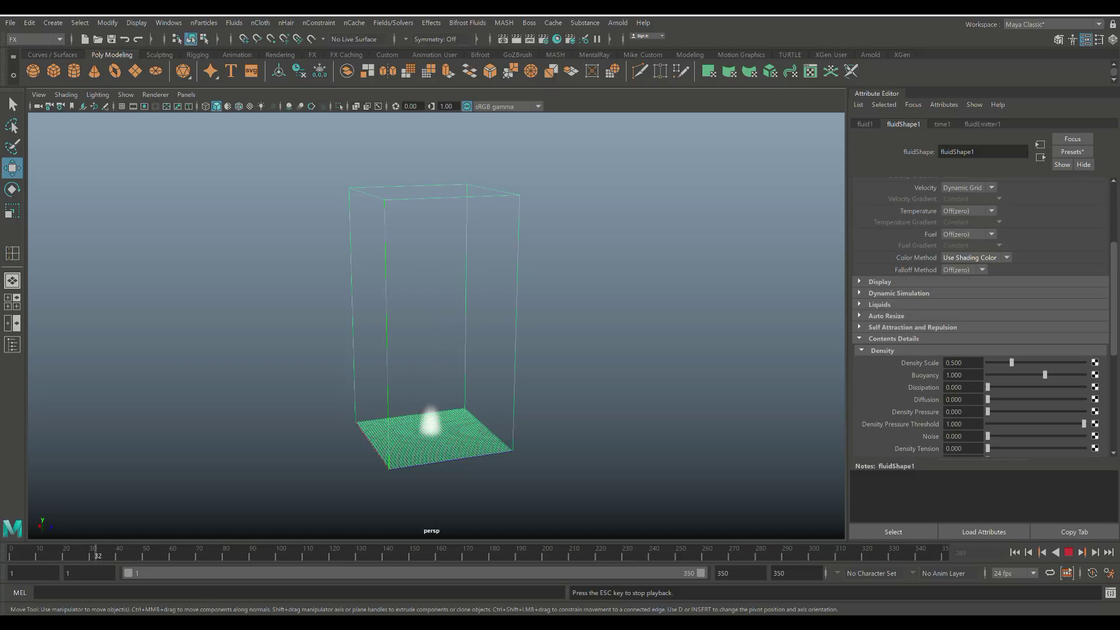
{"action": "double_click", "coordinate": [954, 363]}
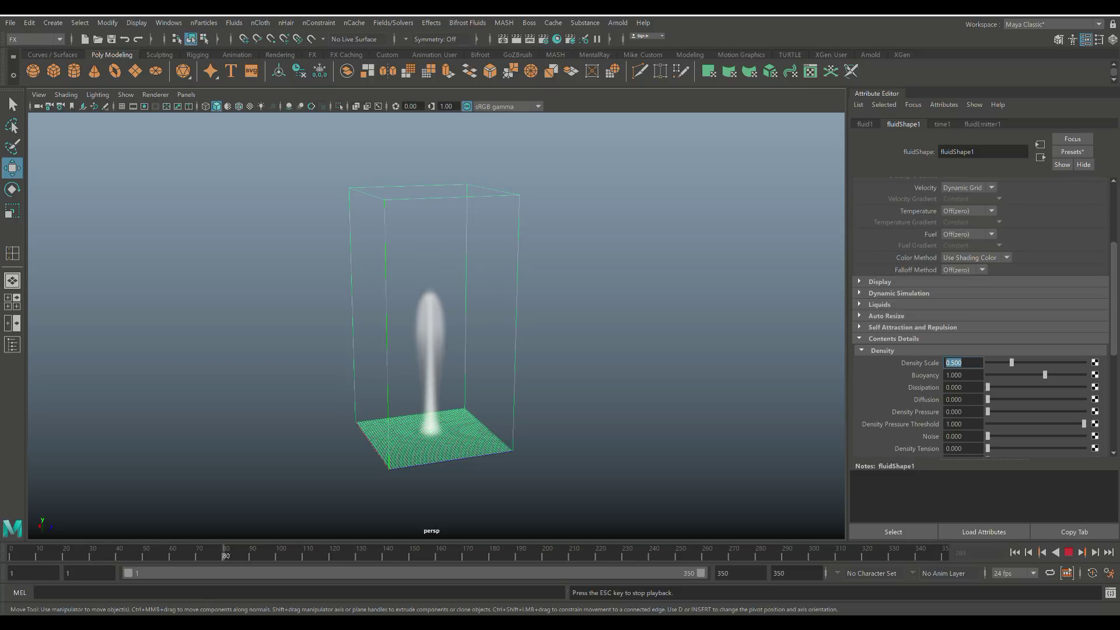
{"action": "type", "text": "5"}
{"action": "key", "text": "Return"}
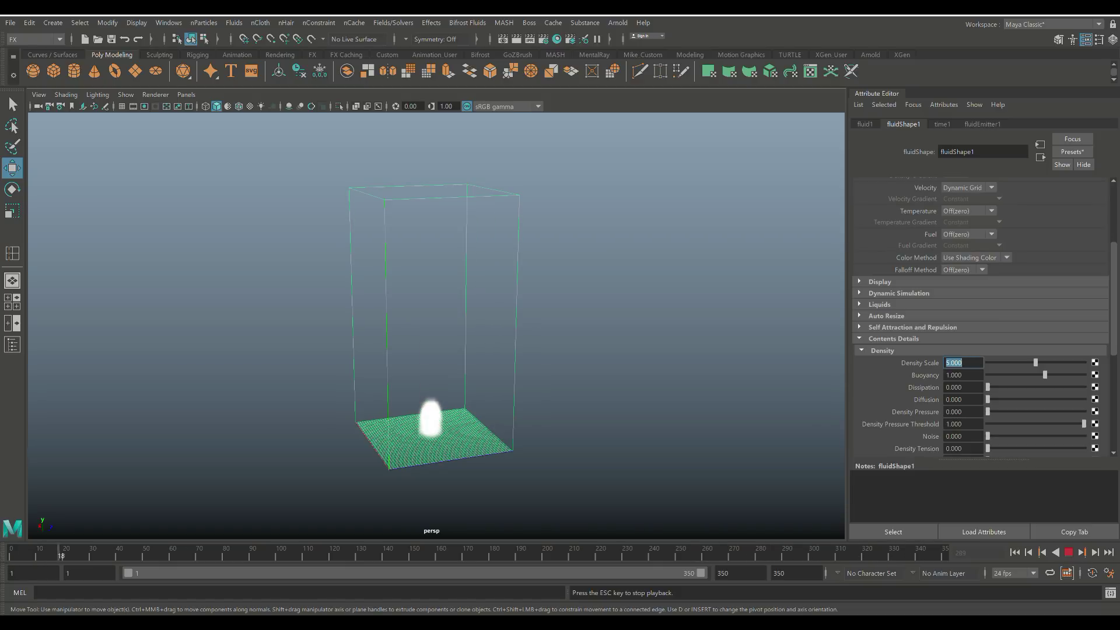
{"action": "type", "text": "0.1"}
{"action": "key", "text": "Return"}
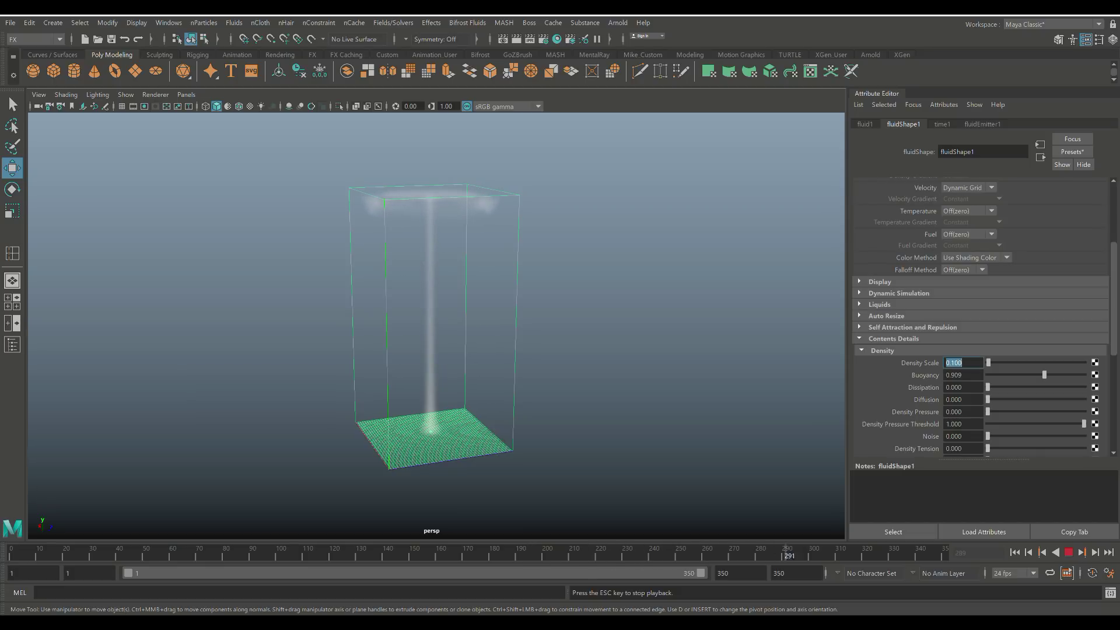
- Try a Buoyancy of -1.121 with a Density Scale of 2.697, and reset them to 1.212 and 0.1
{"action": "left_click_drag", "start_coordinate": [1045, 375], "coordinate": [1013, 363]}
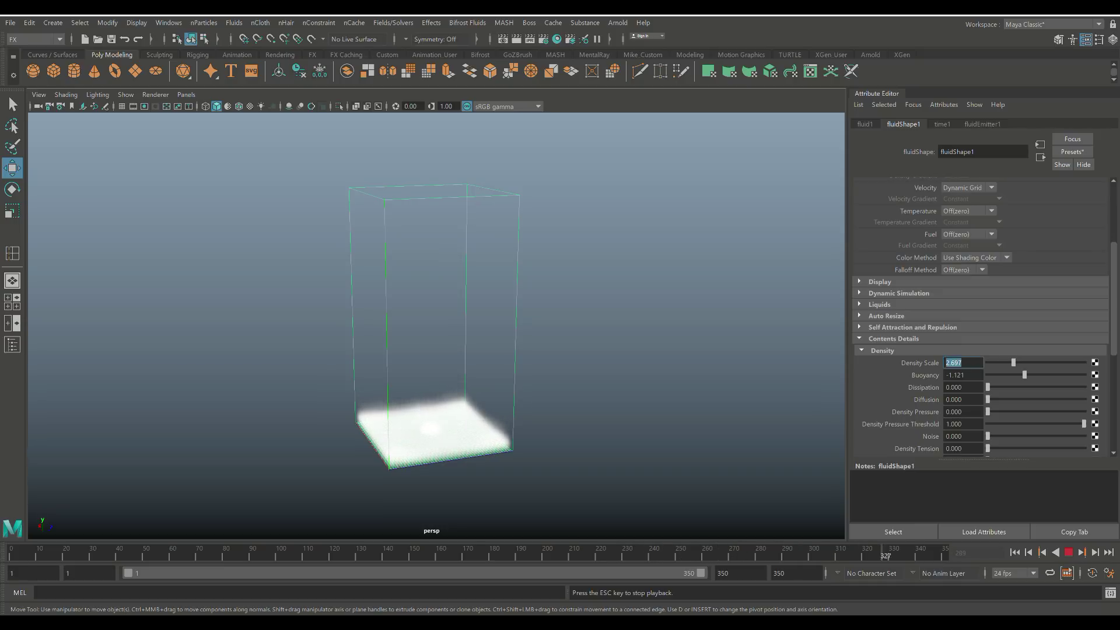
{"action": "type", "text": "0.1"}
{"action": "key", "text": "Return"}
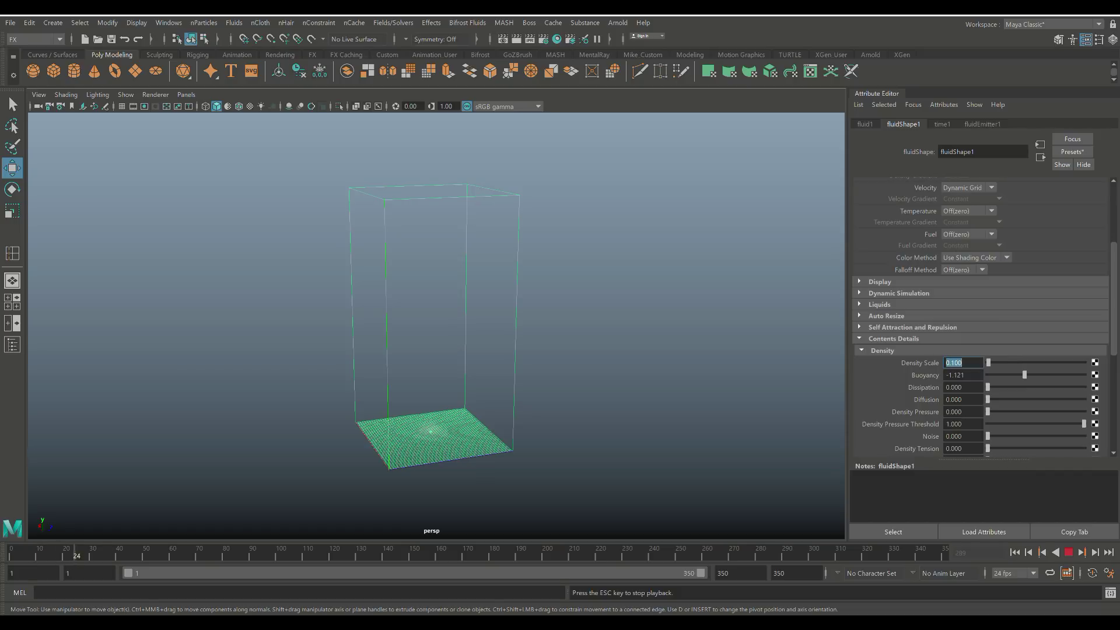
{"action": "left_click_drag", "start_coordinate": [1025, 375], "coordinate": [1047, 374]}
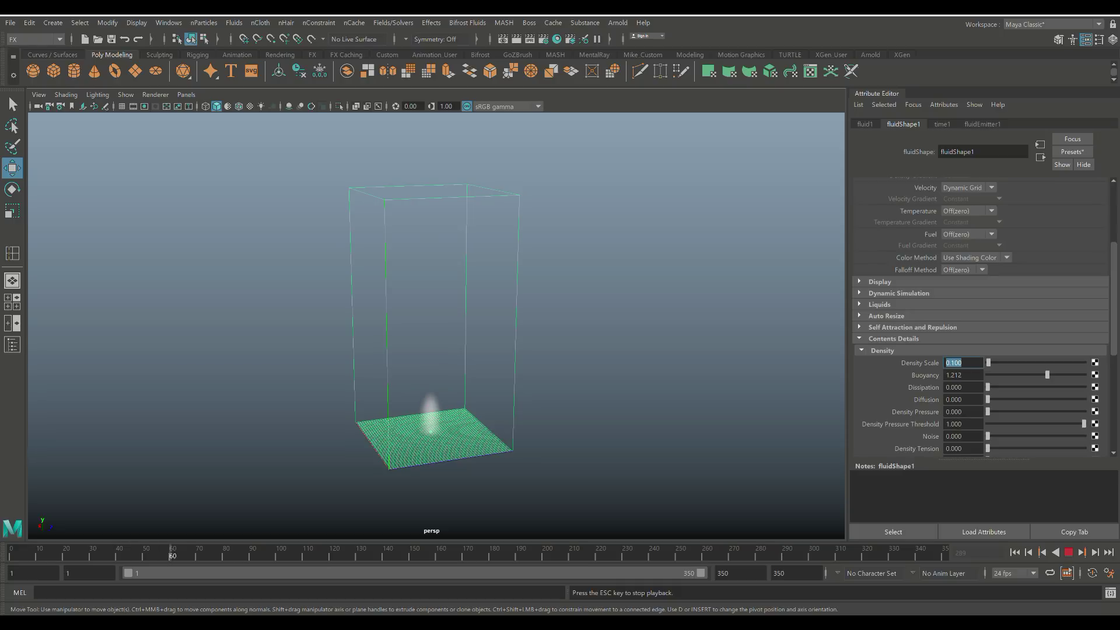
- Expand the container's Velocity settings and raise the Swirl to about 2.424
{"action": "scroll", "coordinate": [980, 315], "scroll_direction": "down", "scroll_amount": 8}
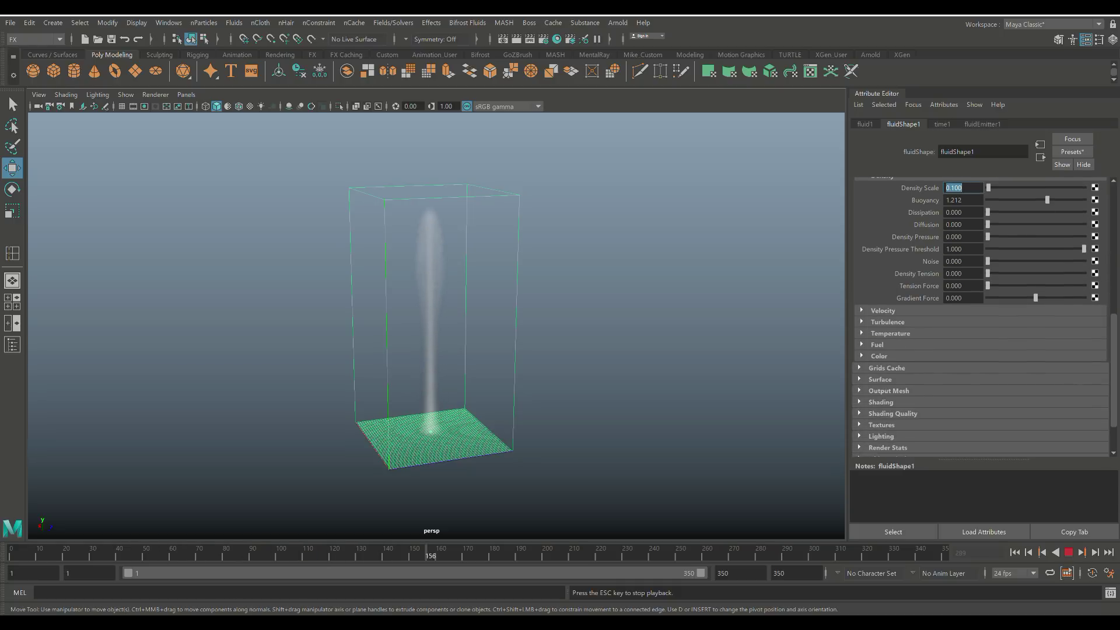
{"action": "left_click", "coordinate": [882, 311]}
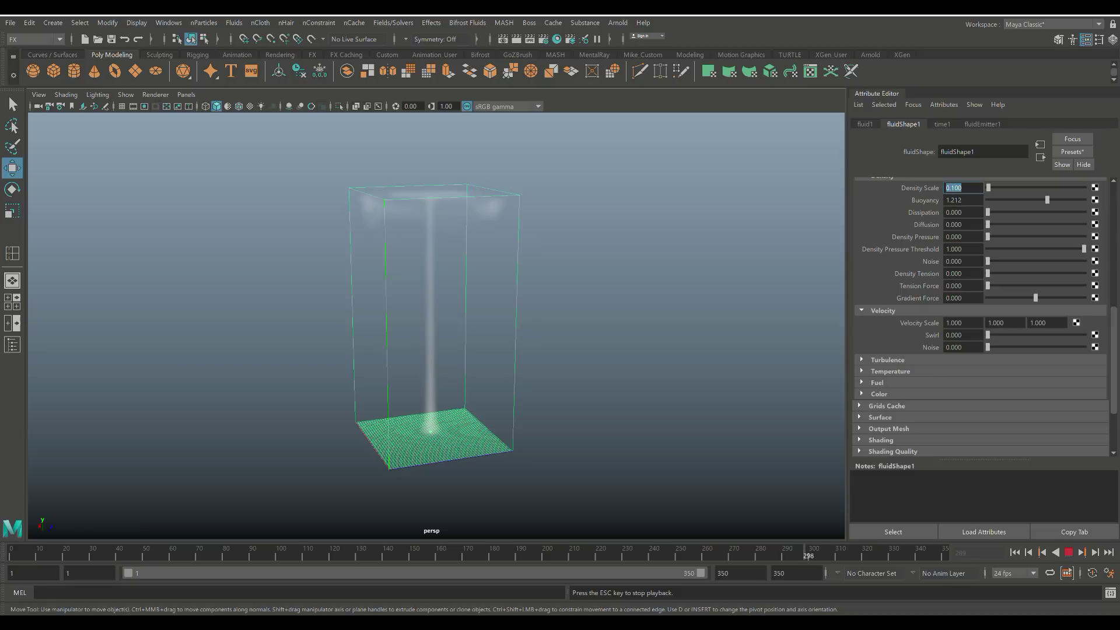
{"action": "left_click_drag", "start_coordinate": [987, 336], "coordinate": [1011, 335]}
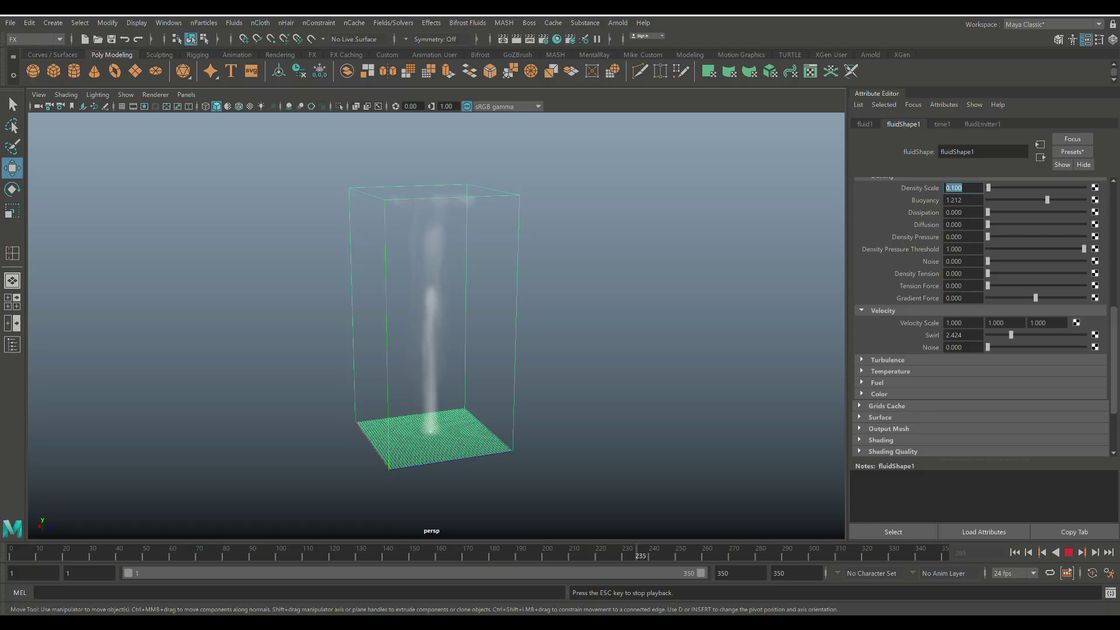
- Try a velocity Swirl of 0.5, settle on 1, and raise the velocity Noise to about 0.648
{"action": "double_click", "coordinate": [954, 336]}
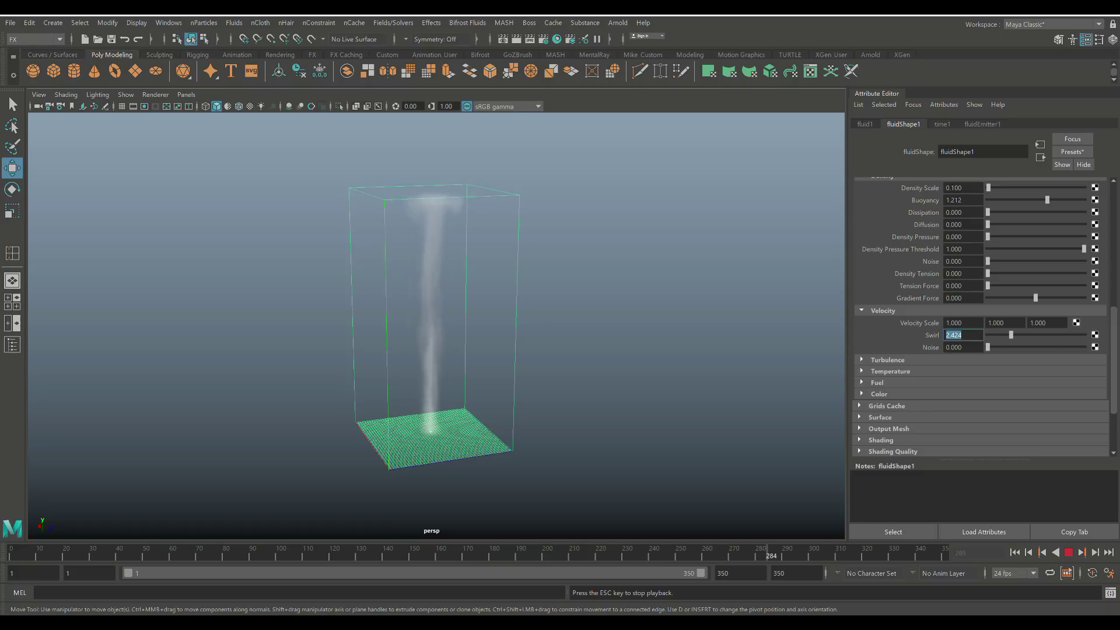
{"action": "type", "text": "0.5"}
{"action": "key", "text": "Return"}
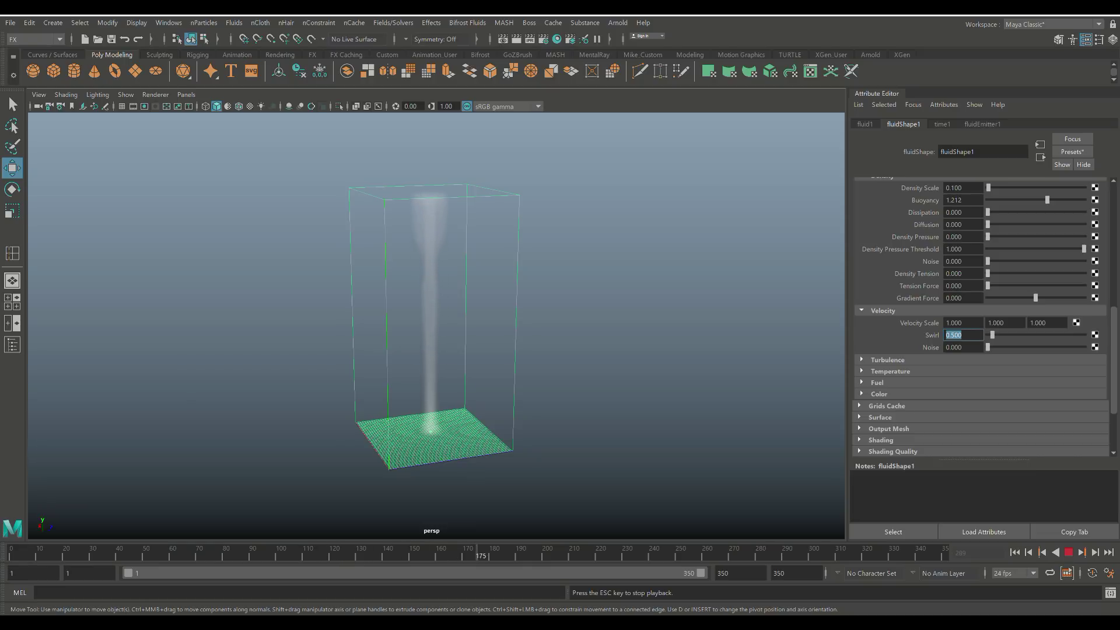
{"action": "type", "text": "1"}
{"action": "key", "text": "Return"}
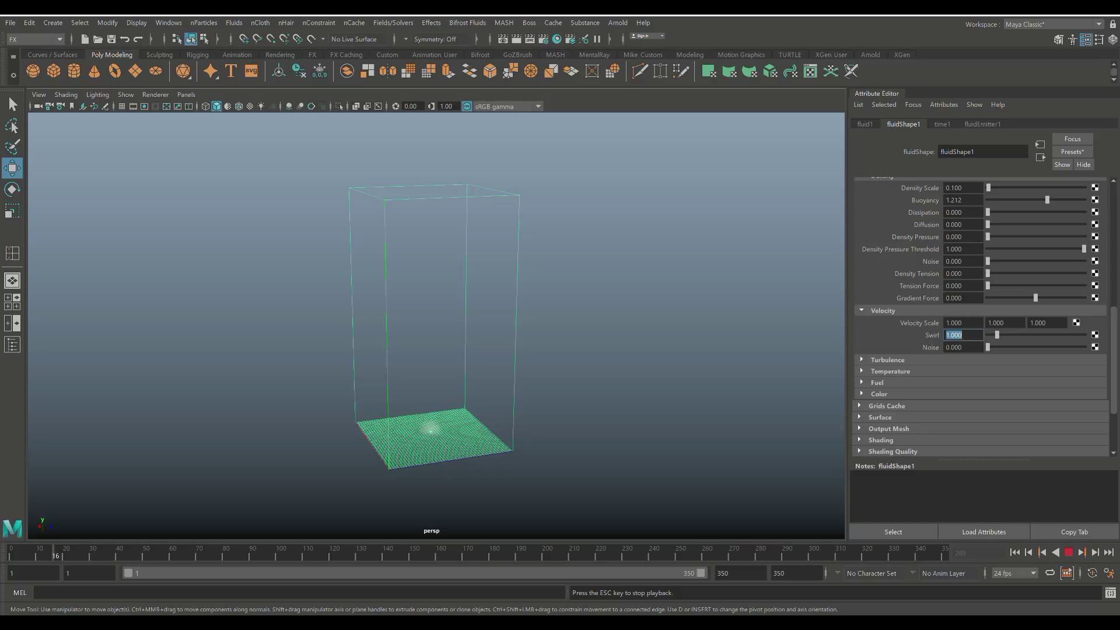
{"action": "left_click_drag", "start_coordinate": [987, 347], "coordinate": [1049, 347]}
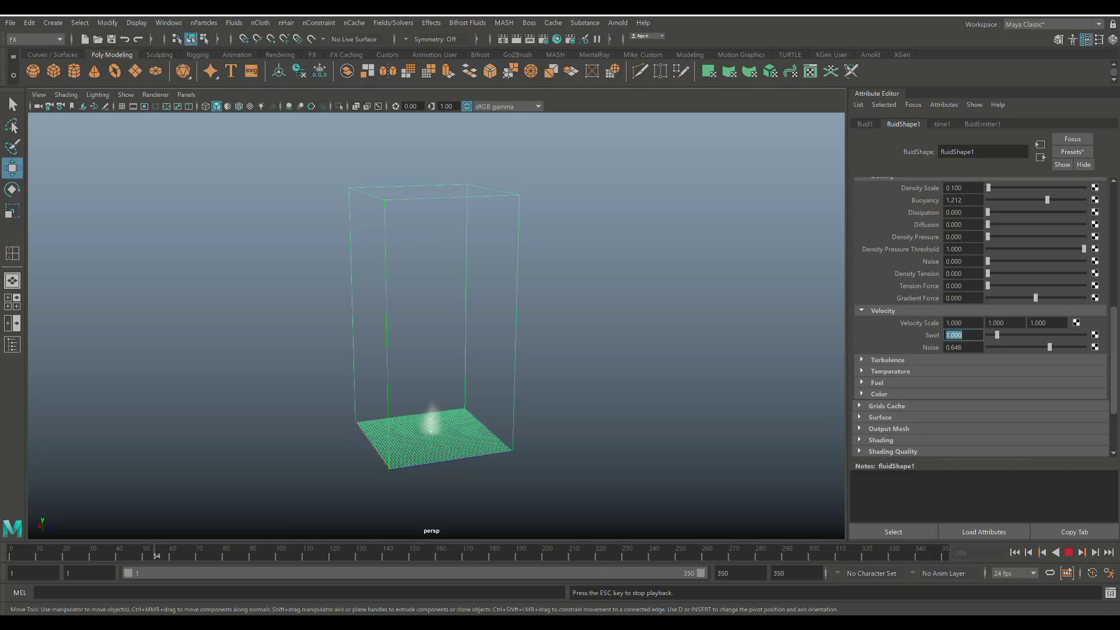
- Try Density Scale values of 0.02 and 5 while the swirling simulation plays
{"action": "double_click", "coordinate": [961, 187]}
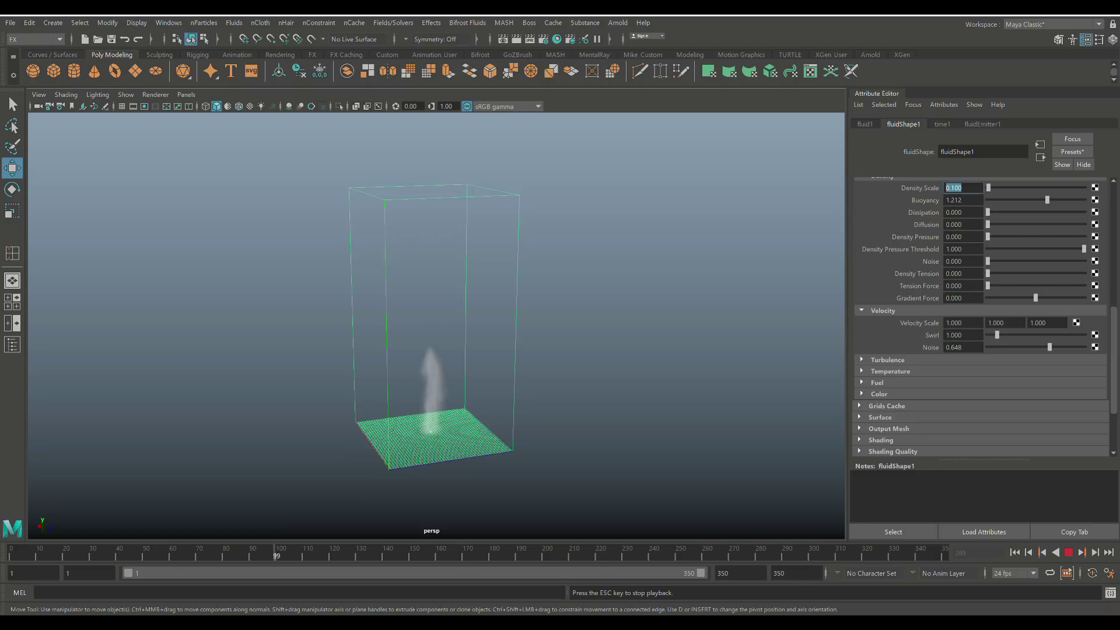
{"action": "type", "text": "0.02"}
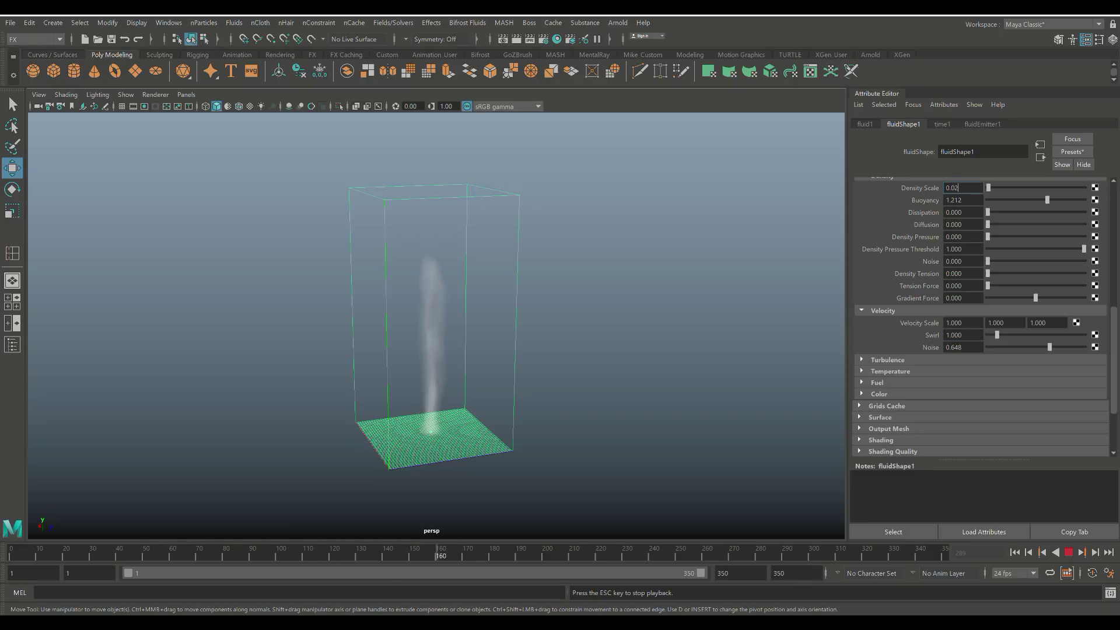
{"action": "key", "text": "Return"}
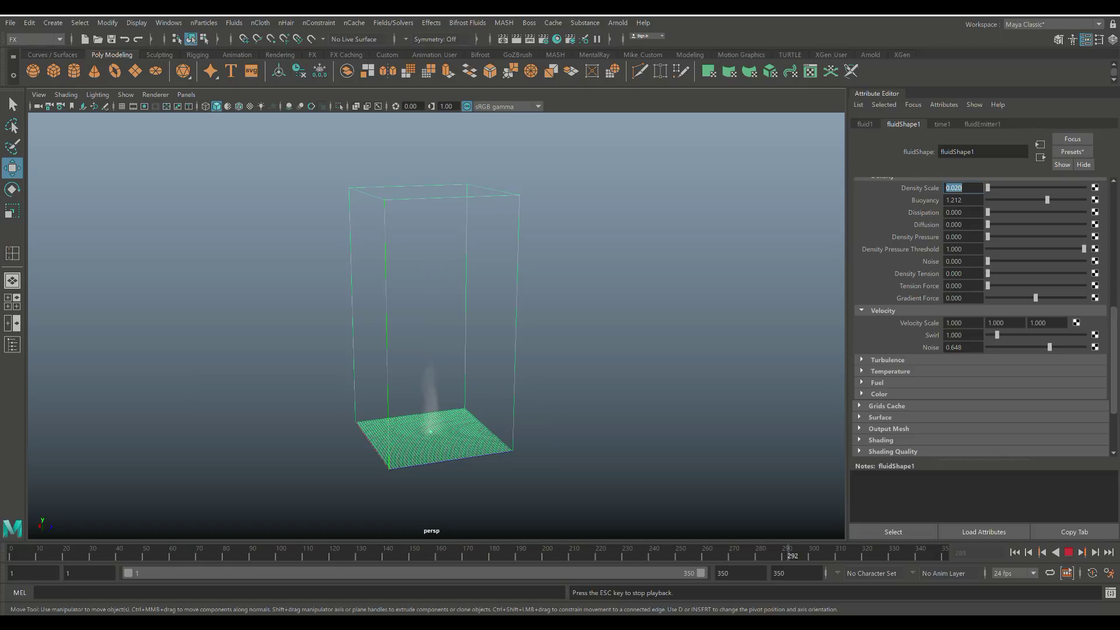
{"action": "type", "text": "5"}
{"action": "key", "text": "Return"}
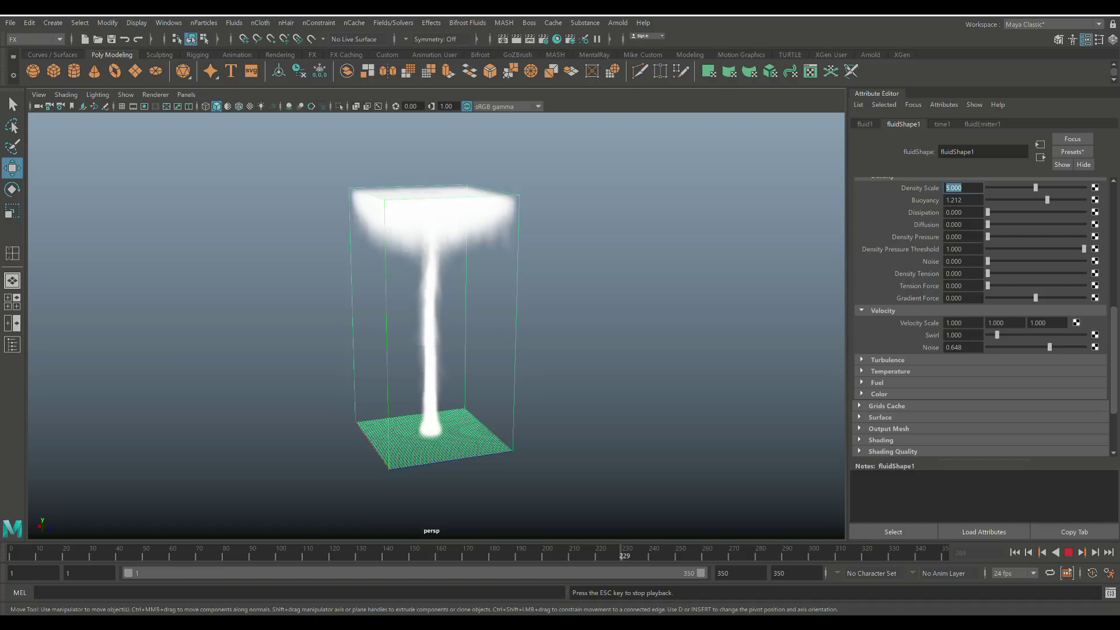
- Lower the density Buoyancy to about 0.364 and reduce the Density Scale to about 1.545
{"action": "left_click_drag", "start_coordinate": [1047, 200], "coordinate": [1043, 200]}
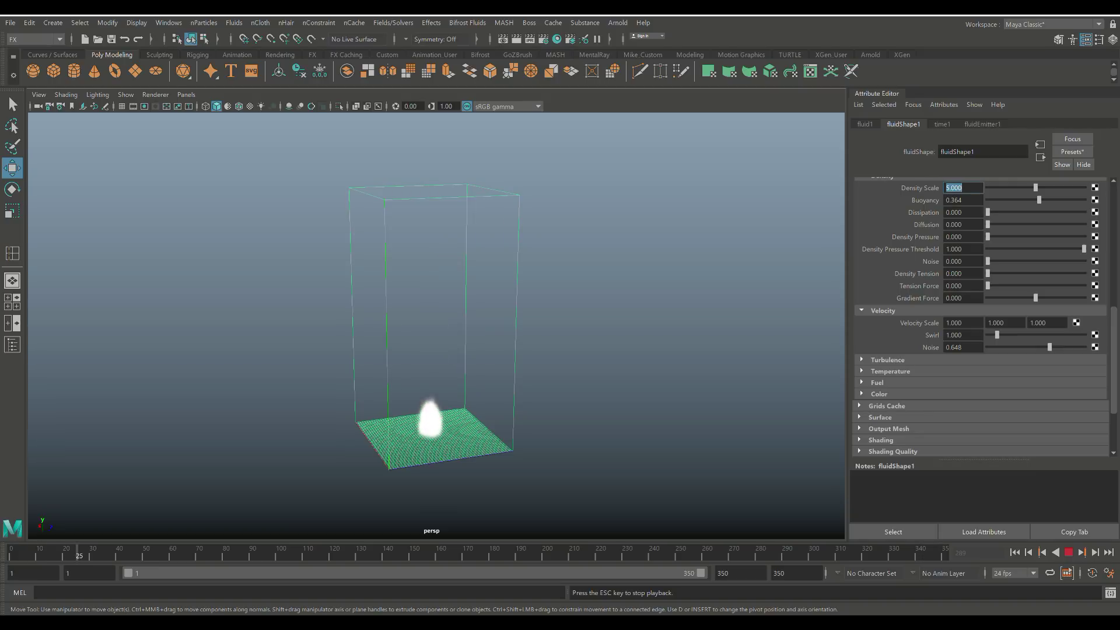
{"action": "type", "text": "3"}
{"action": "key", "text": "Return"}
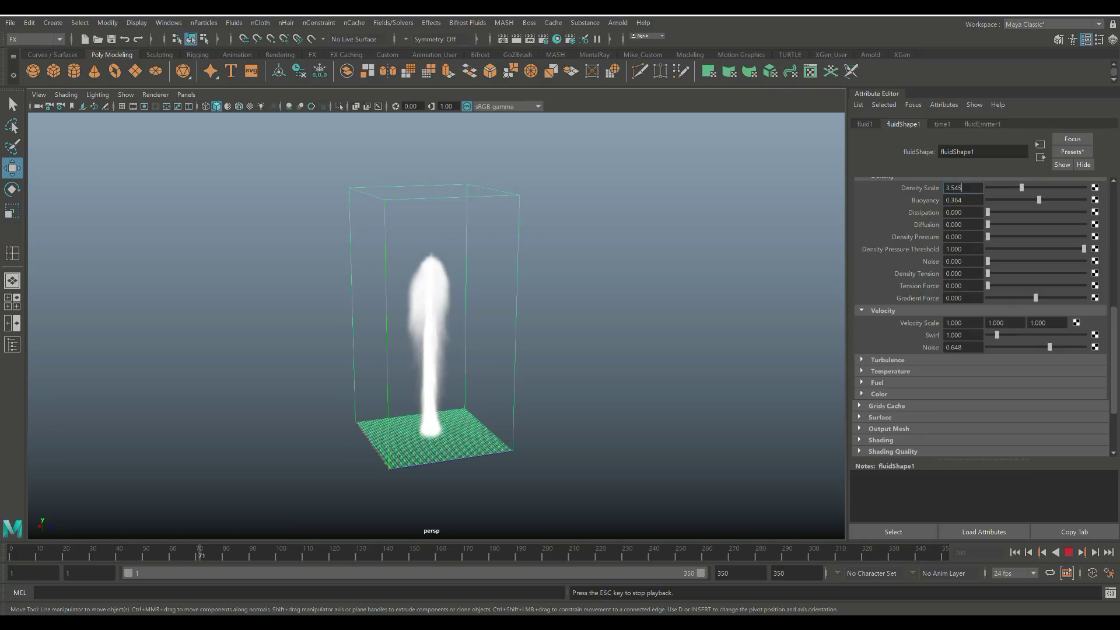
{"action": "left_click_drag", "start_coordinate": [1016, 188], "coordinate": [1002, 188]}
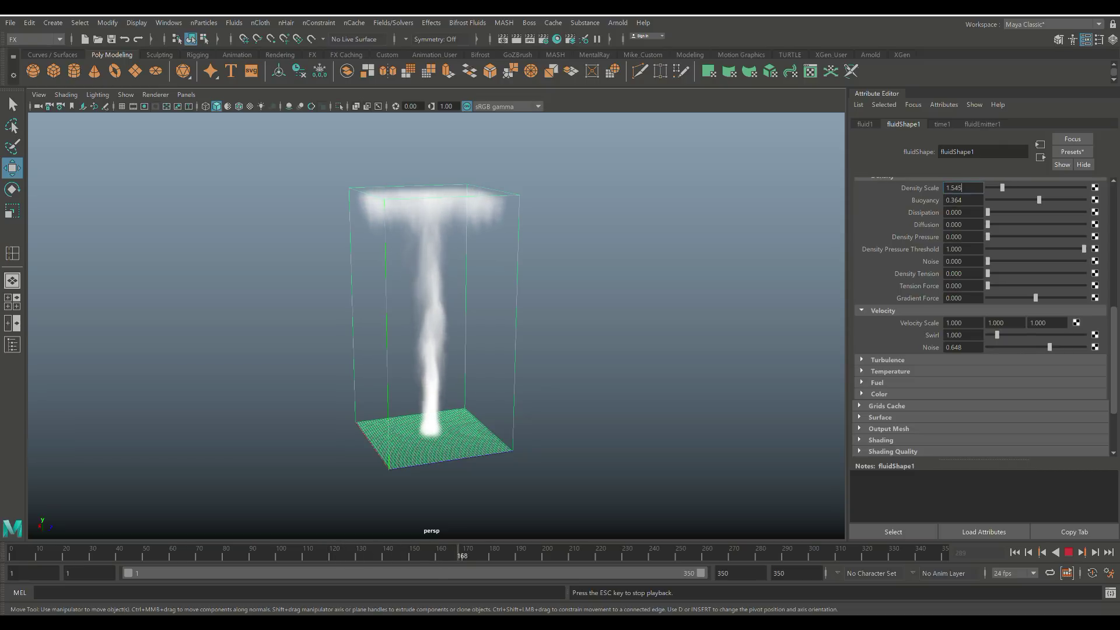